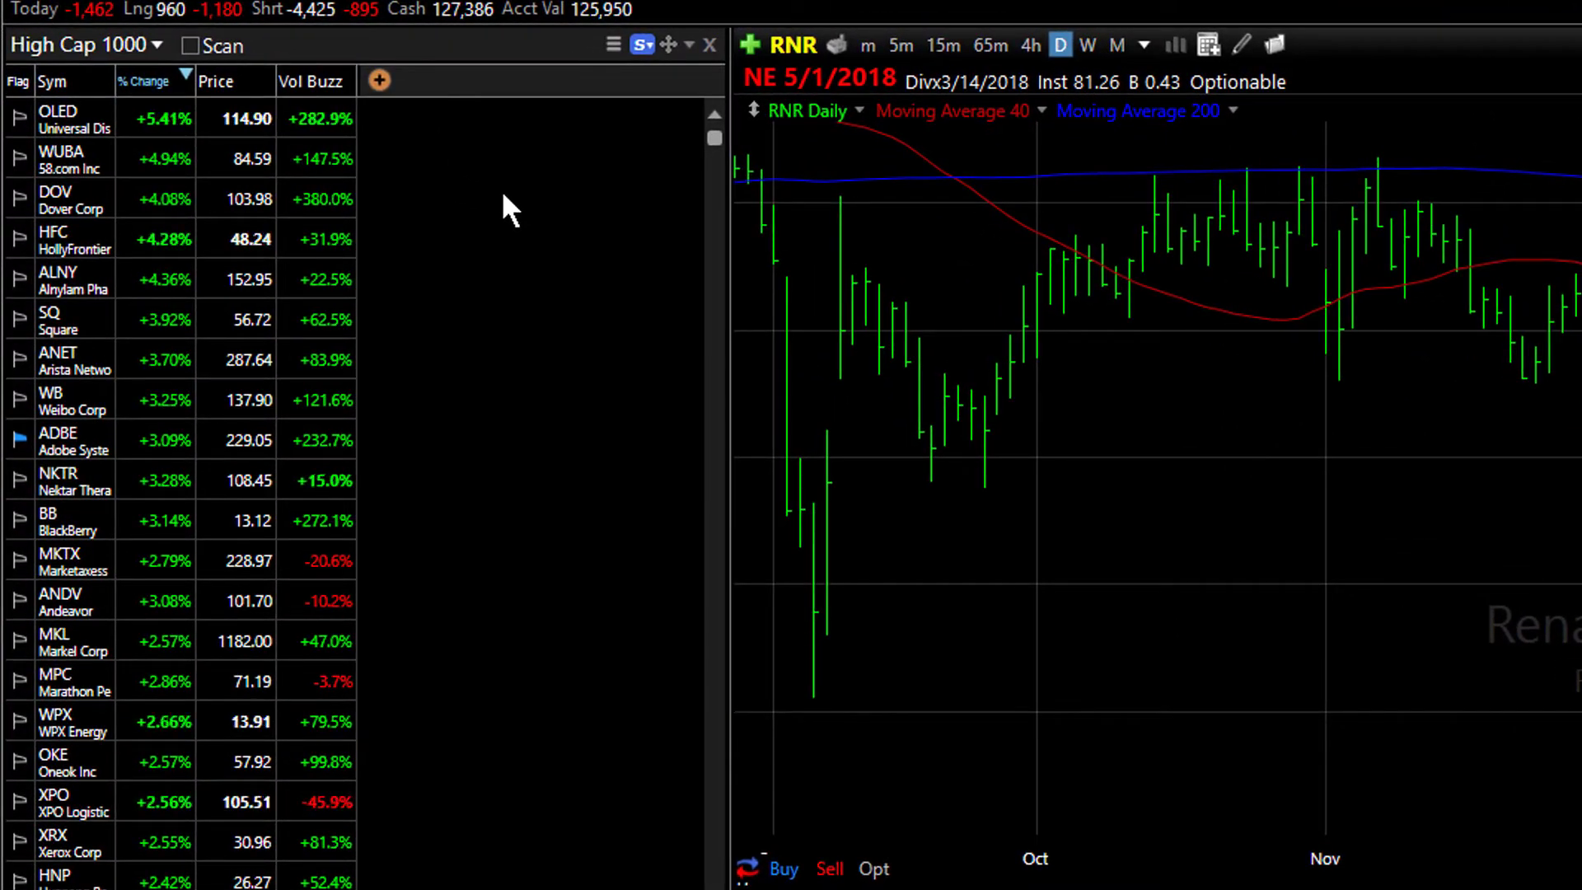
- Select OLED and extend the selection as a range down to BB
click(300, 126)
key(shift)
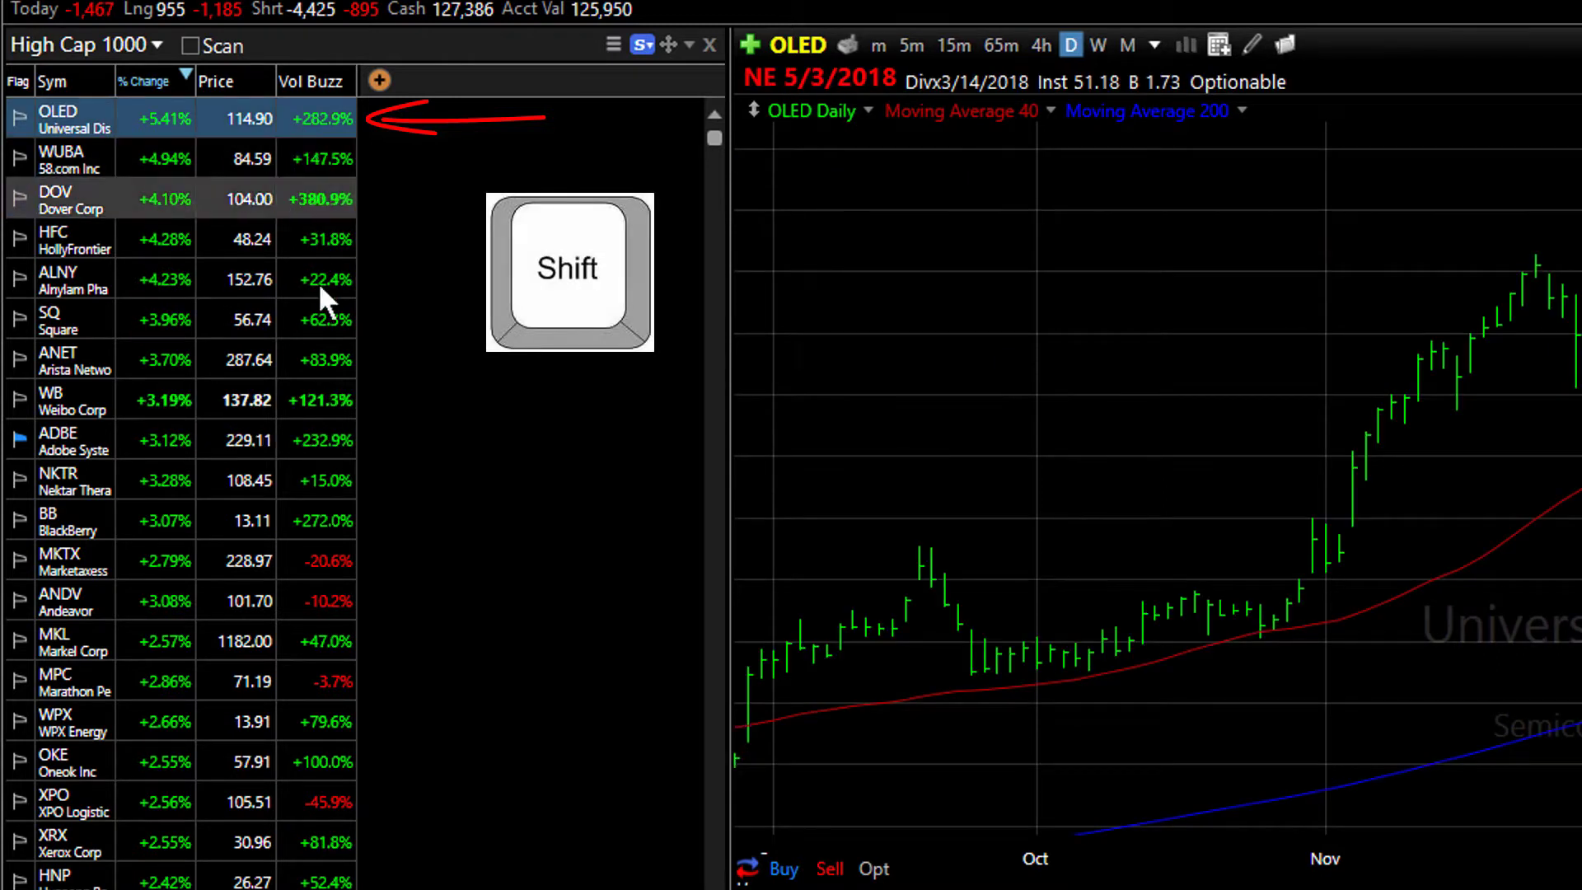
shift+click(326, 519)
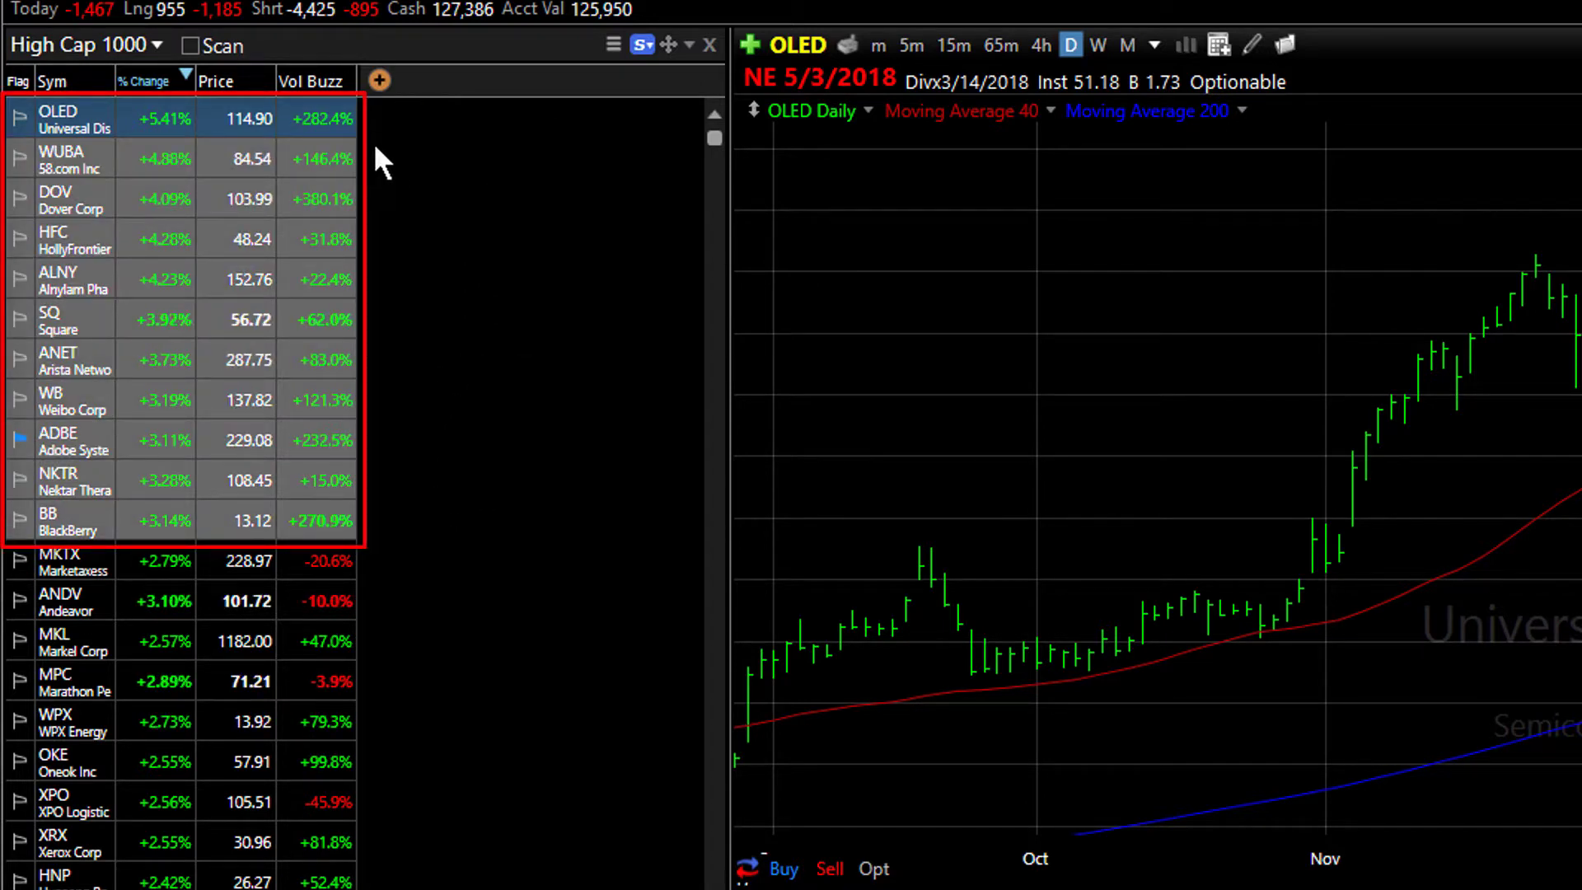
- Reselect OLED alone, then add DOV, HFC, SQ, ANET, ADBE, NKTR, BB and MKL
click(312, 114)
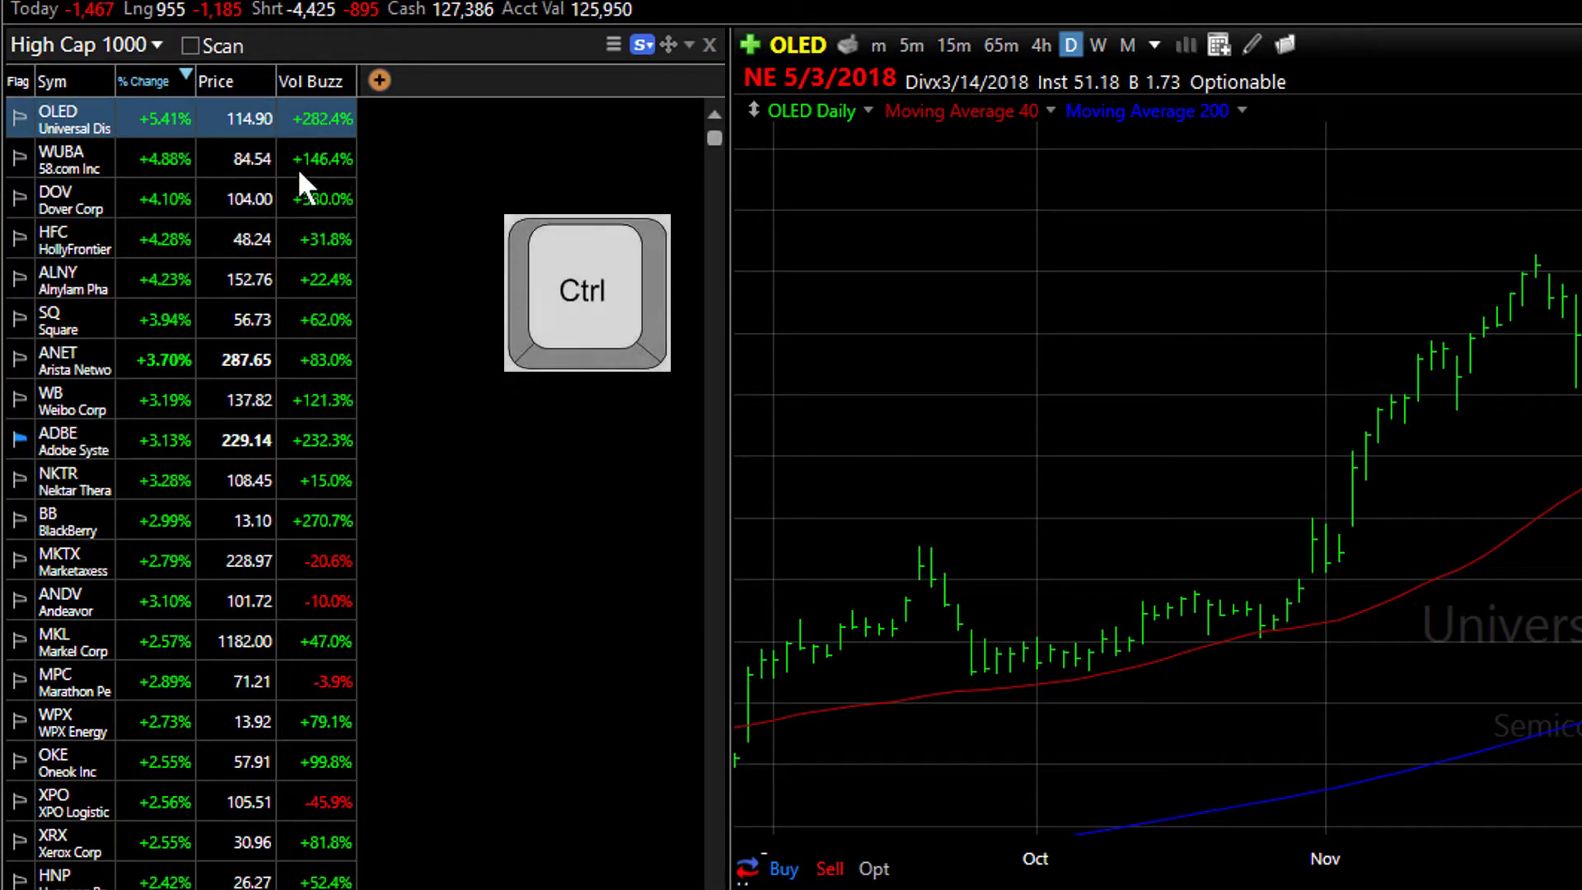
ctrl+click(338, 198)
ctrl+click(344, 239)
ctrl+click(318, 317)
ctrl+click(333, 367)
ctrl+click(315, 441)
ctrl+click(324, 476)
ctrl+click(320, 517)
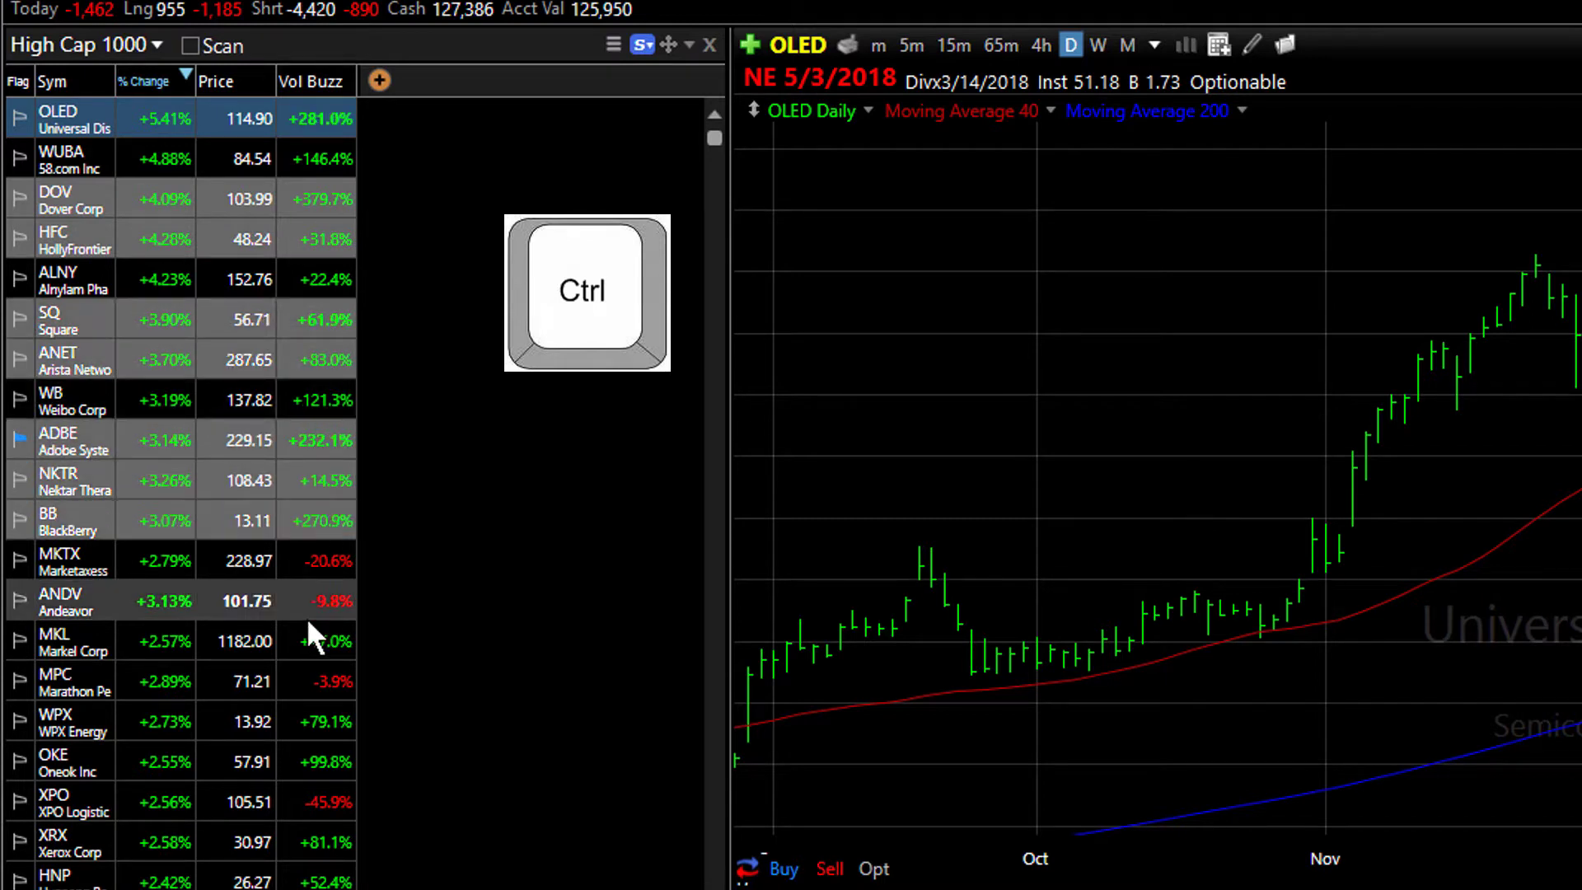
ctrl+click(309, 641)
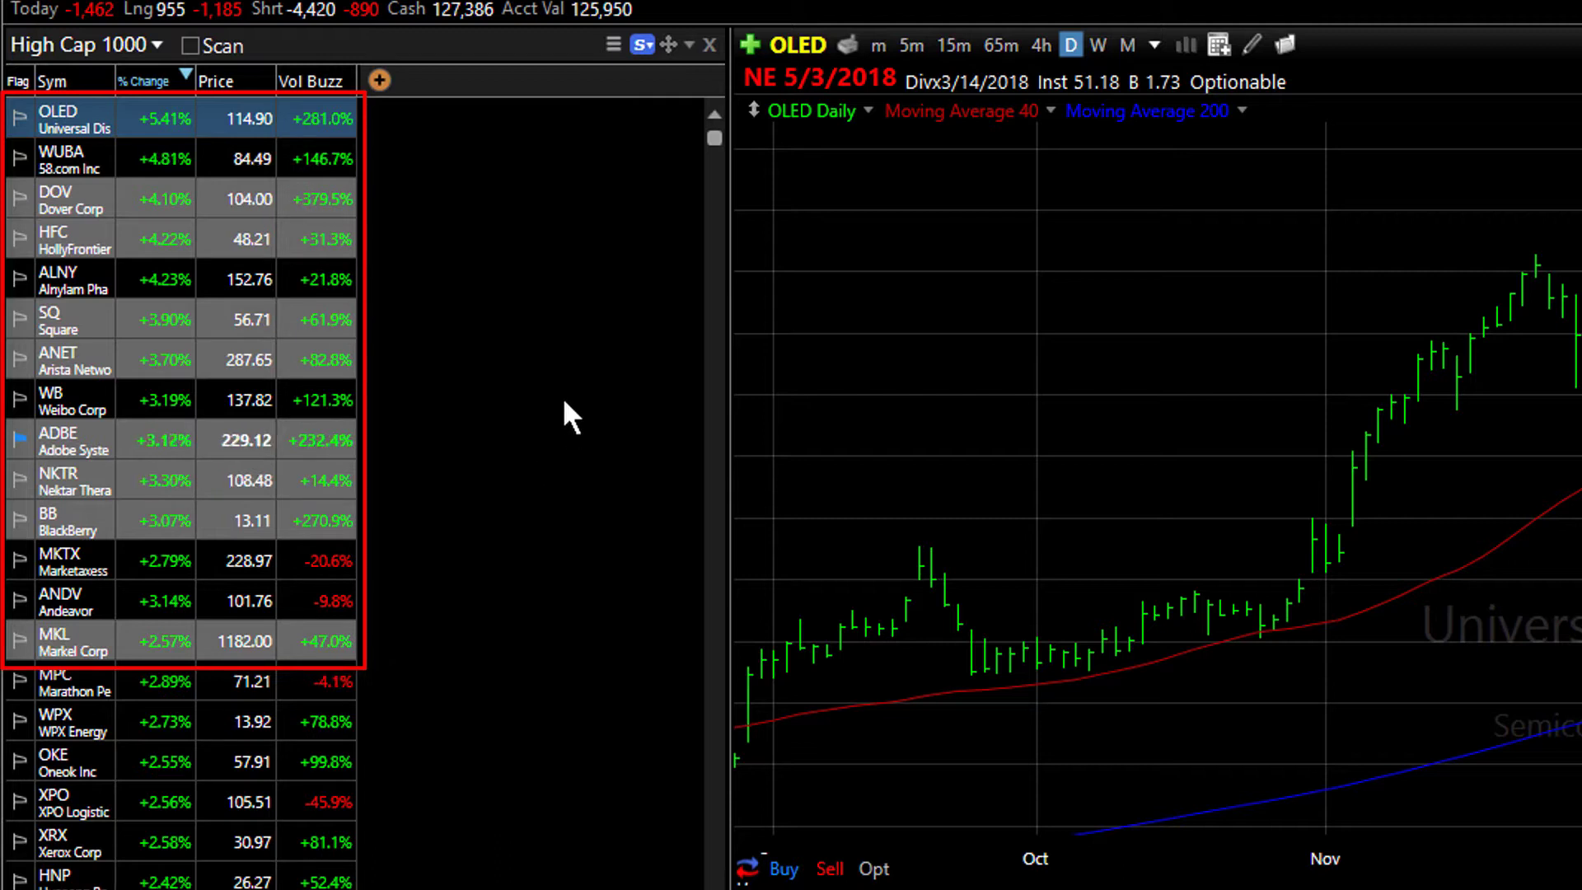
- Start a library-condition alert on the nine stocks with Volume and Price History above Avg 50
right_click(287, 314)
mouse_move(448, 460)
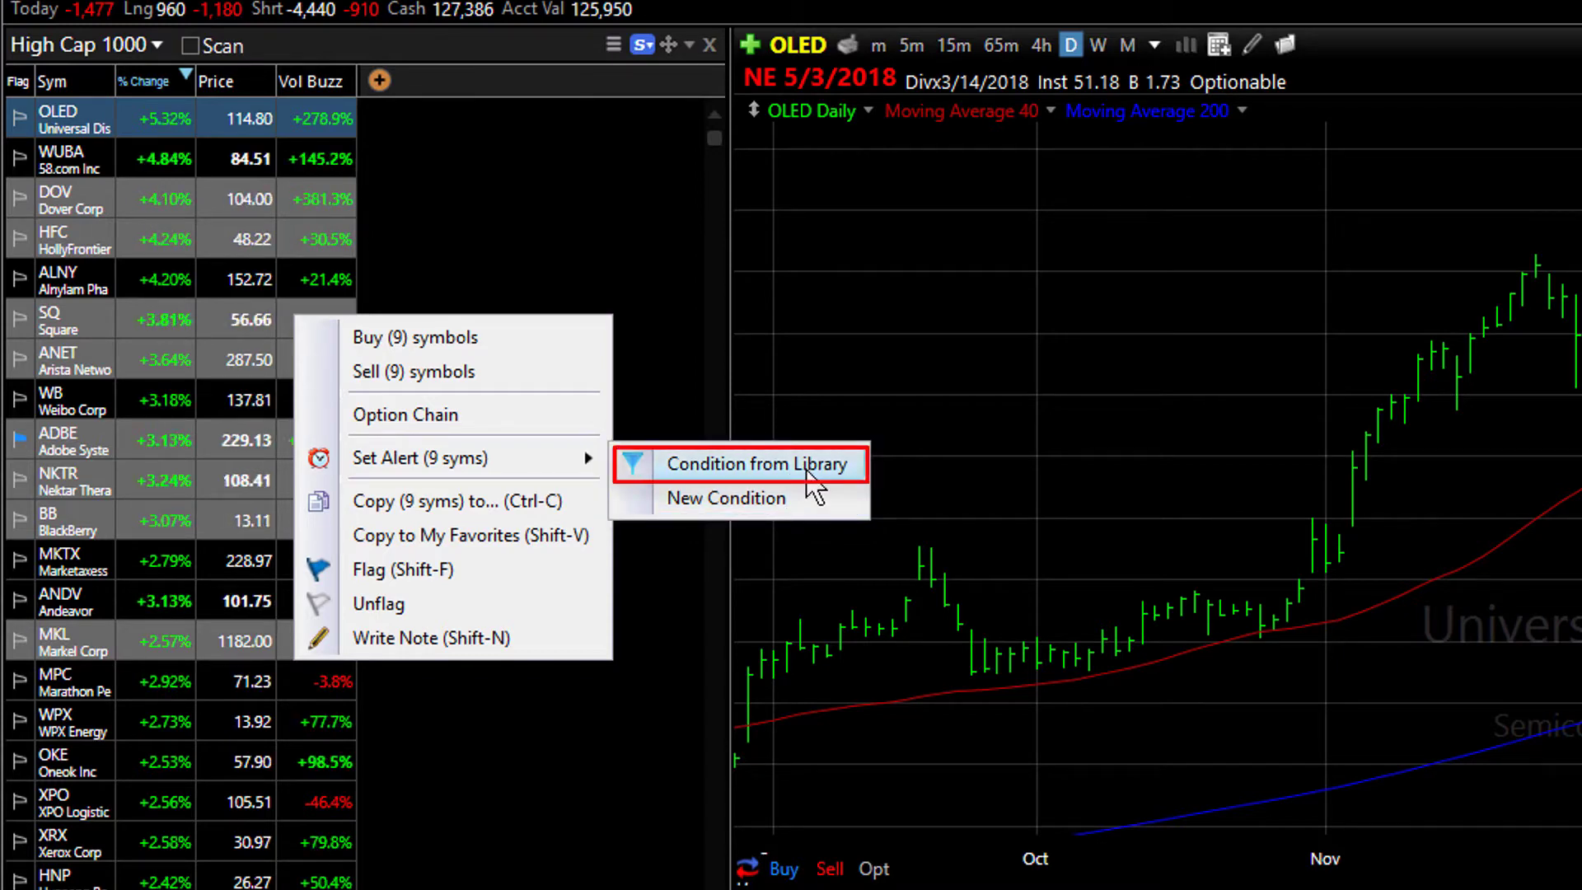
click(800, 466)
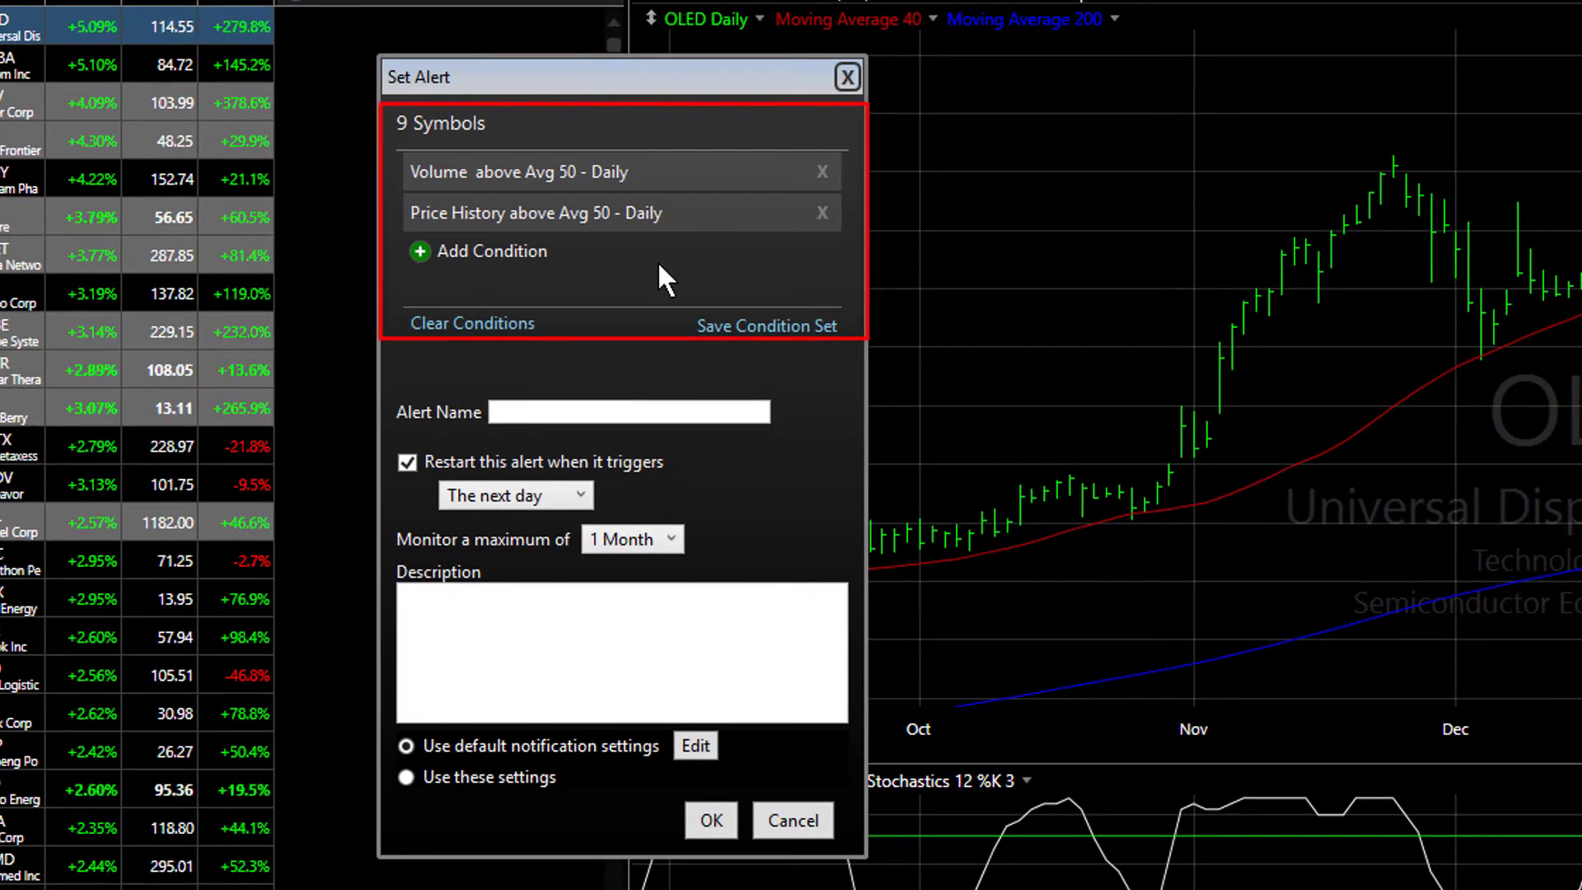
- Name the alert 'Above avg price/vol', restarting 15 minutes later and monitored up to 1 Week
click(725, 412)
text(Above avg price/vol)
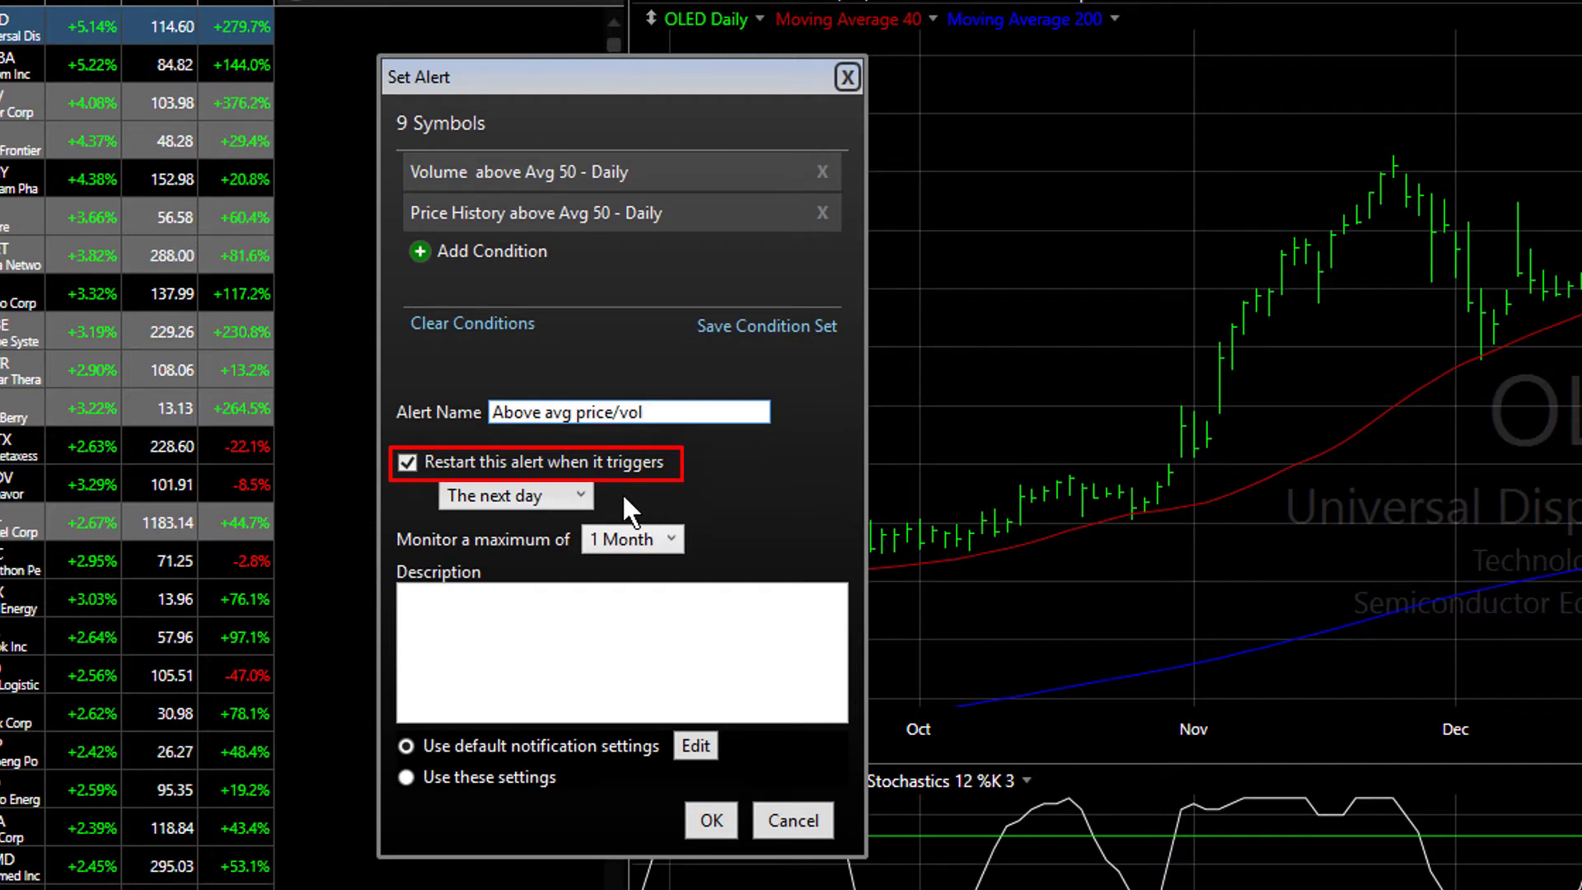
click(581, 495)
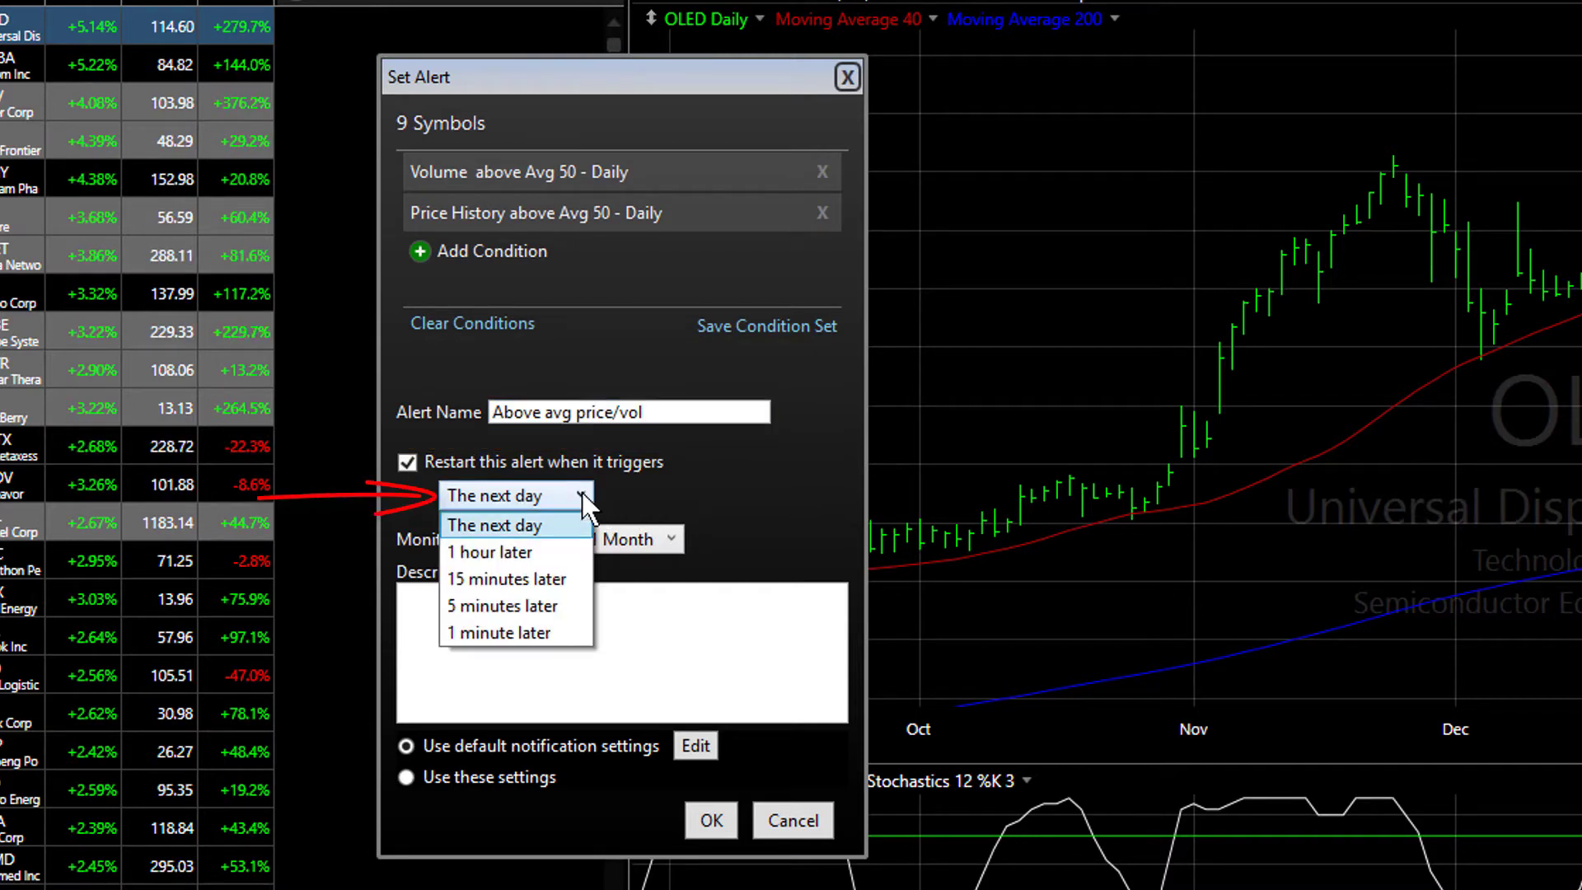
click(527, 578)
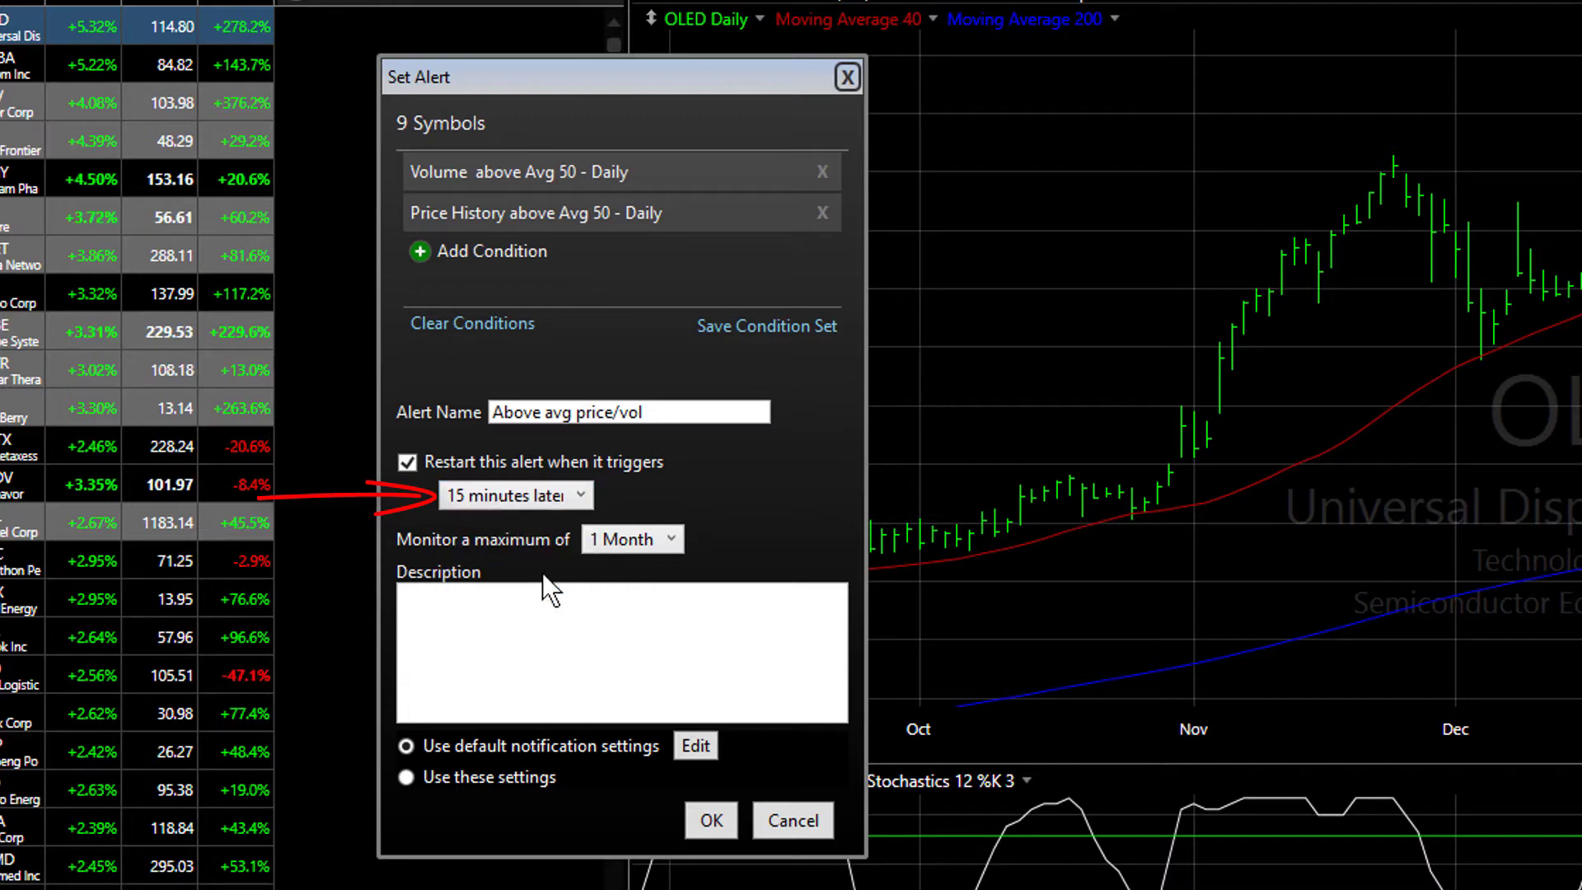
click(671, 540)
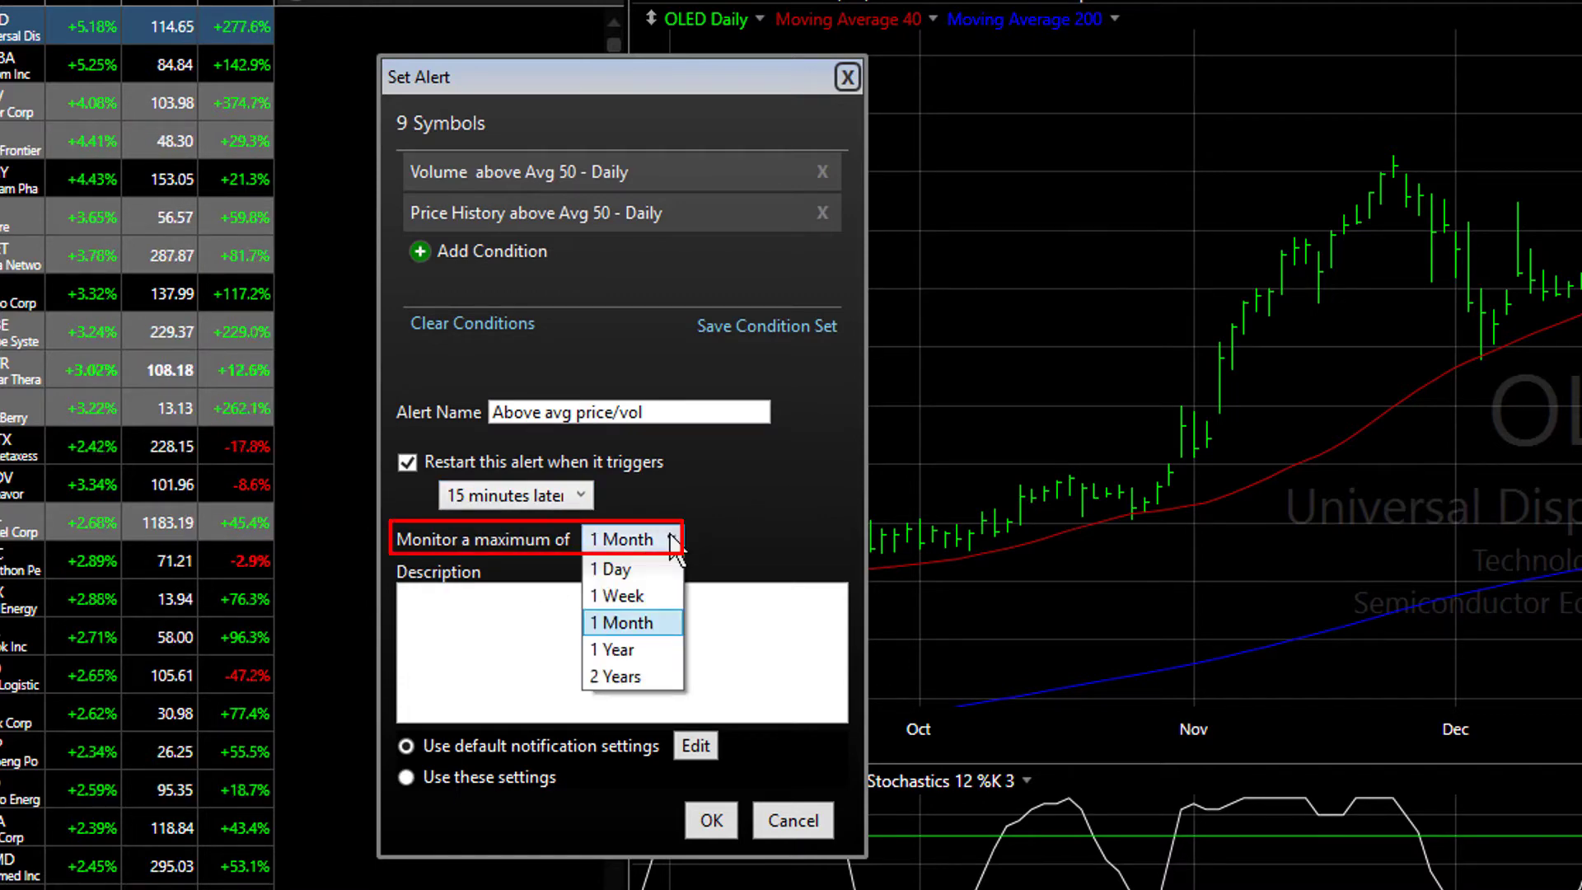
click(651, 595)
- Add the description 'Stock is moving with above average price and volum' and create the alerts
click(560, 606)
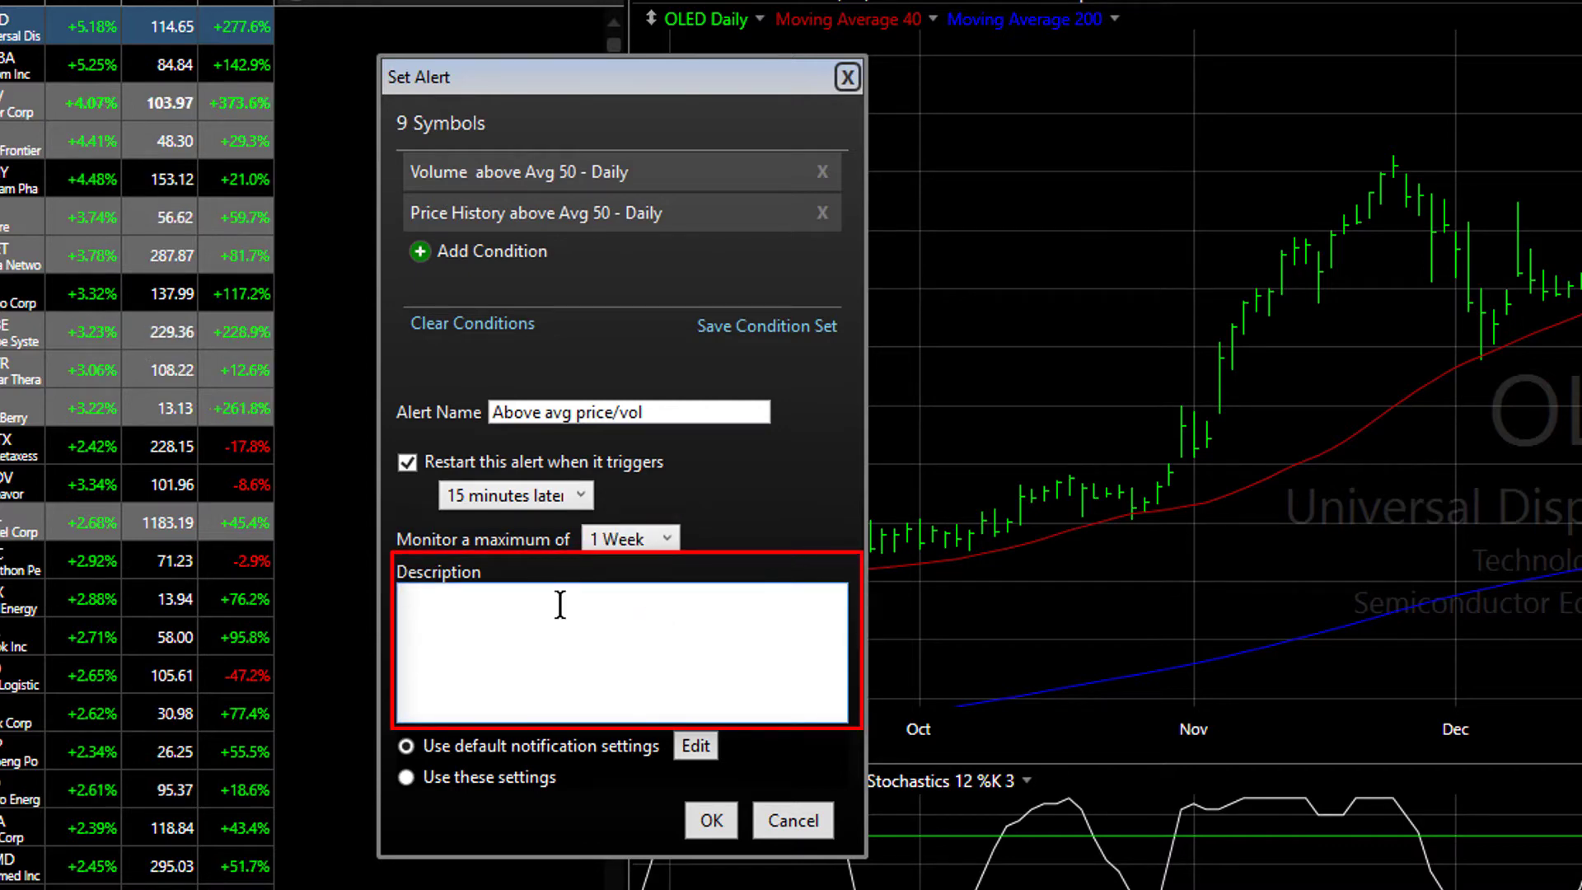
text(Stock is moving with)
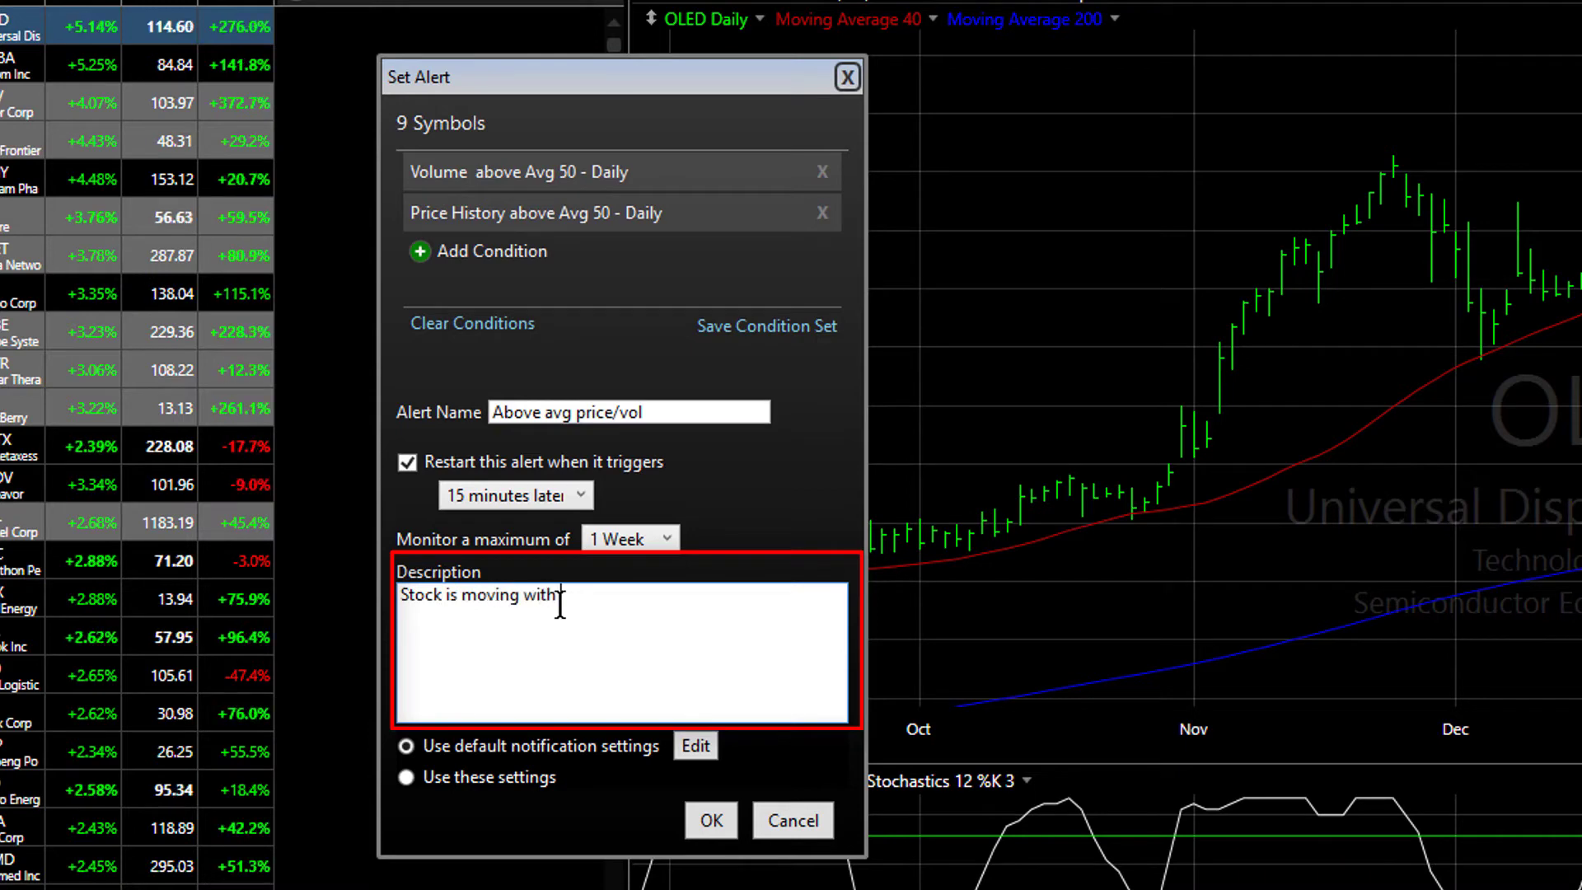
text( above average price and volum)
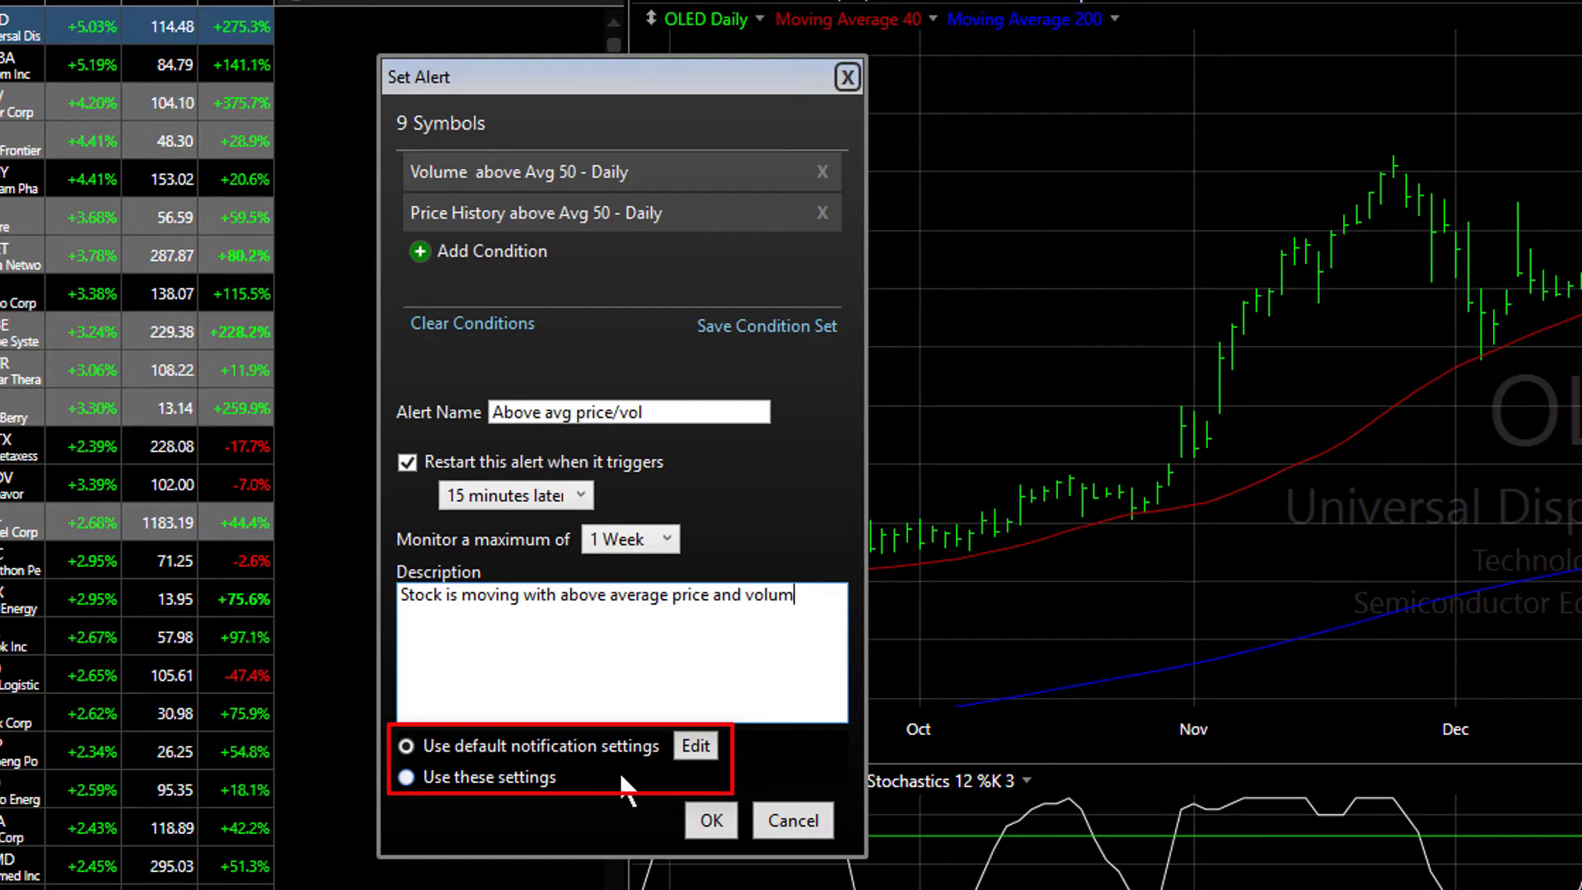
click(708, 813)
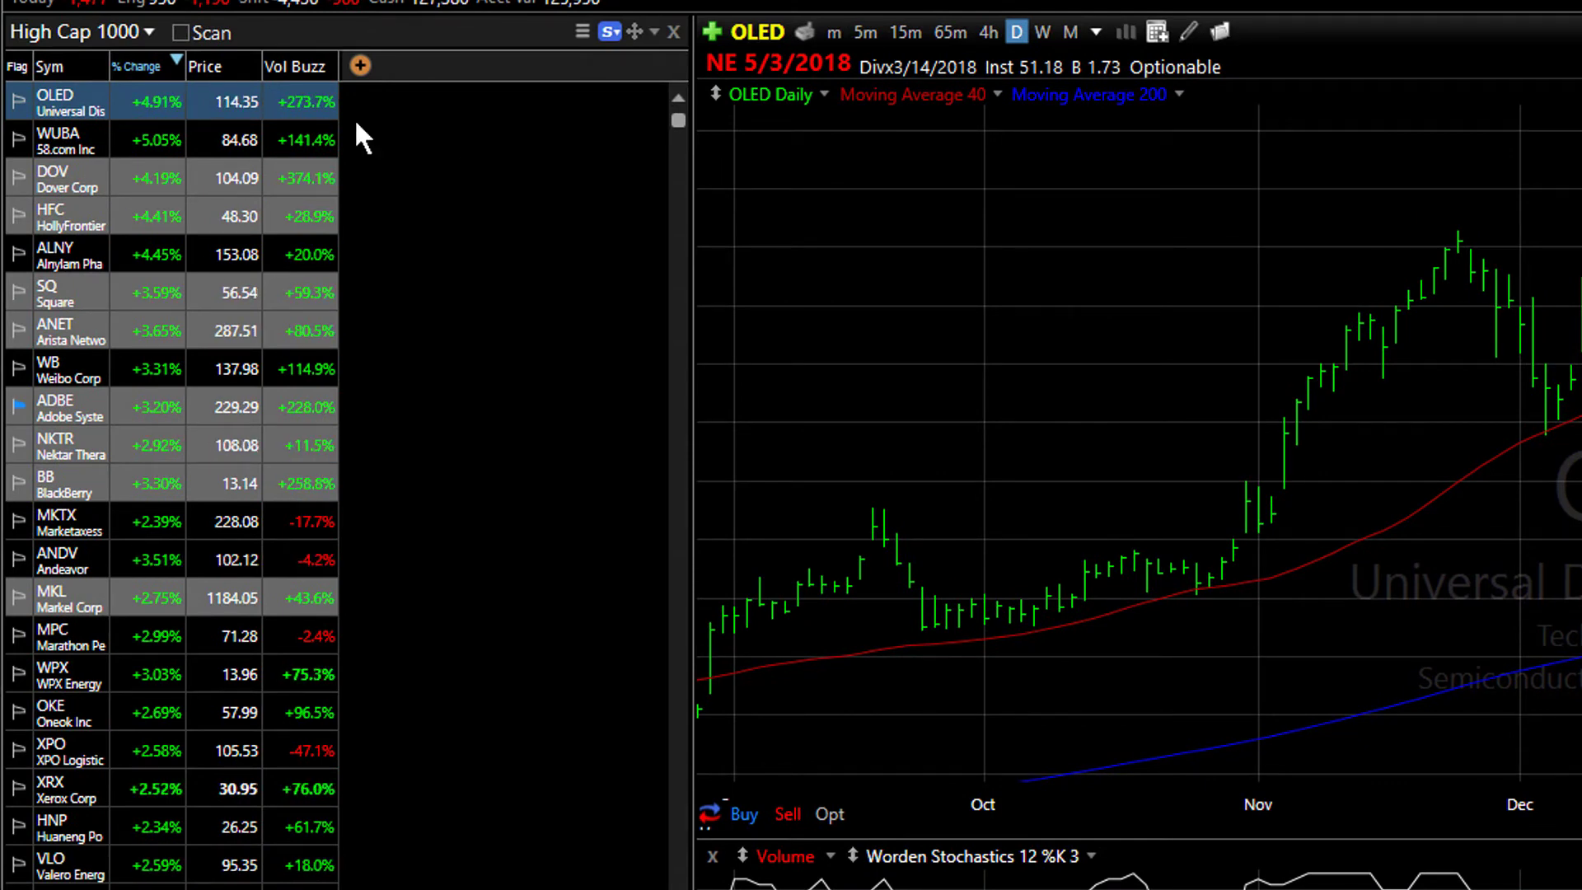
- Select the eleven stocks from OLED to BB and start an alert with a new condition
shift+click(286, 467)
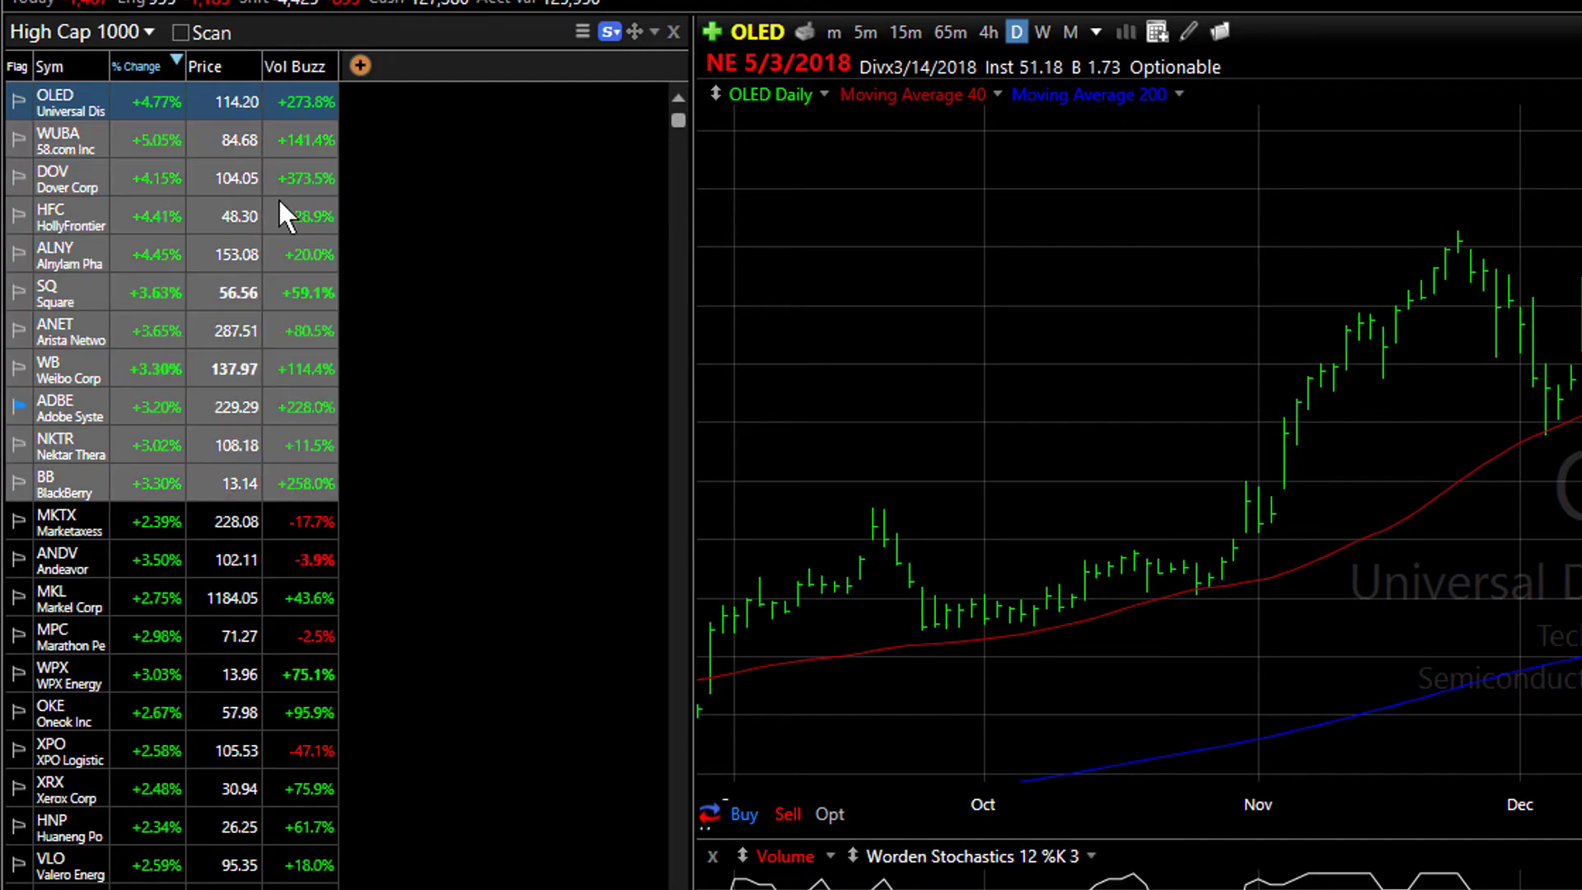
right_click(279, 200)
mouse_move(497, 344)
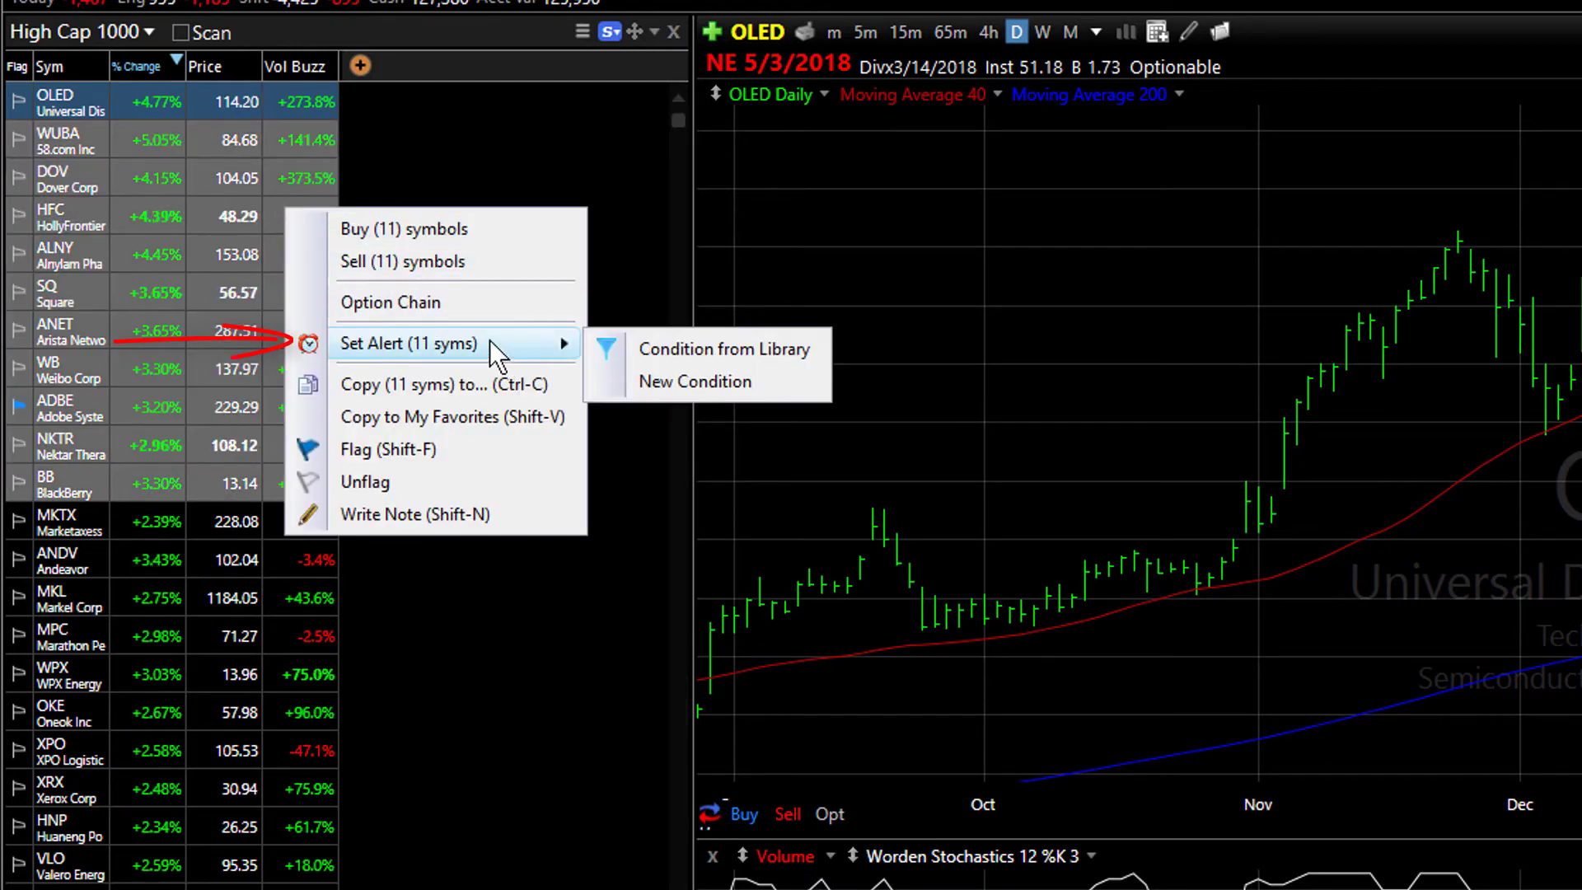
click(669, 391)
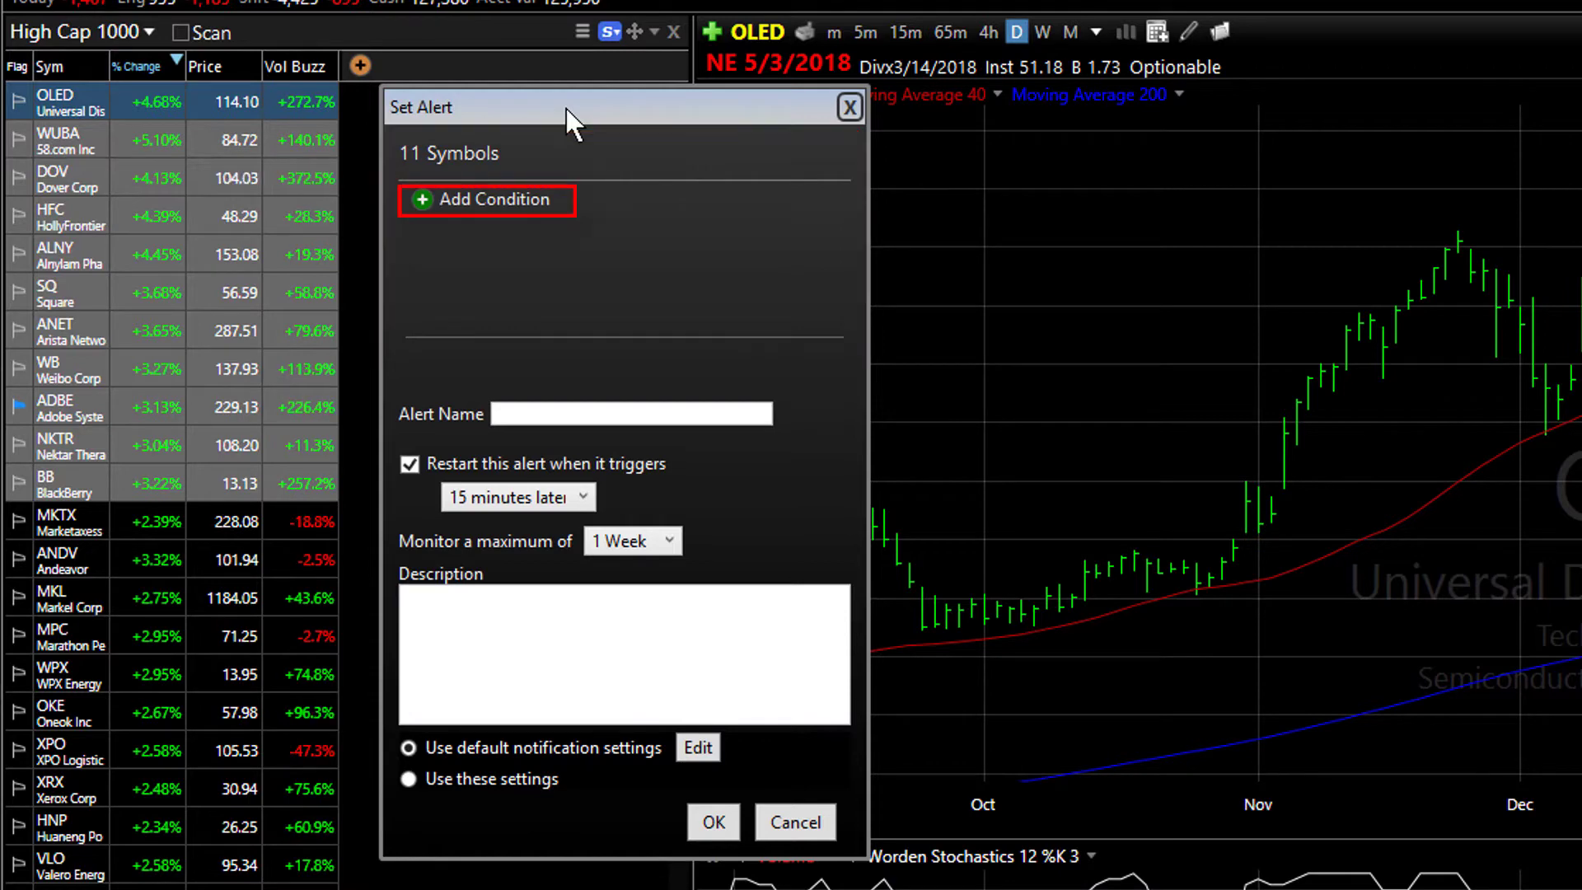
- Add a daily PRICE condition that triggers on a 22-bar new high
click(524, 204)
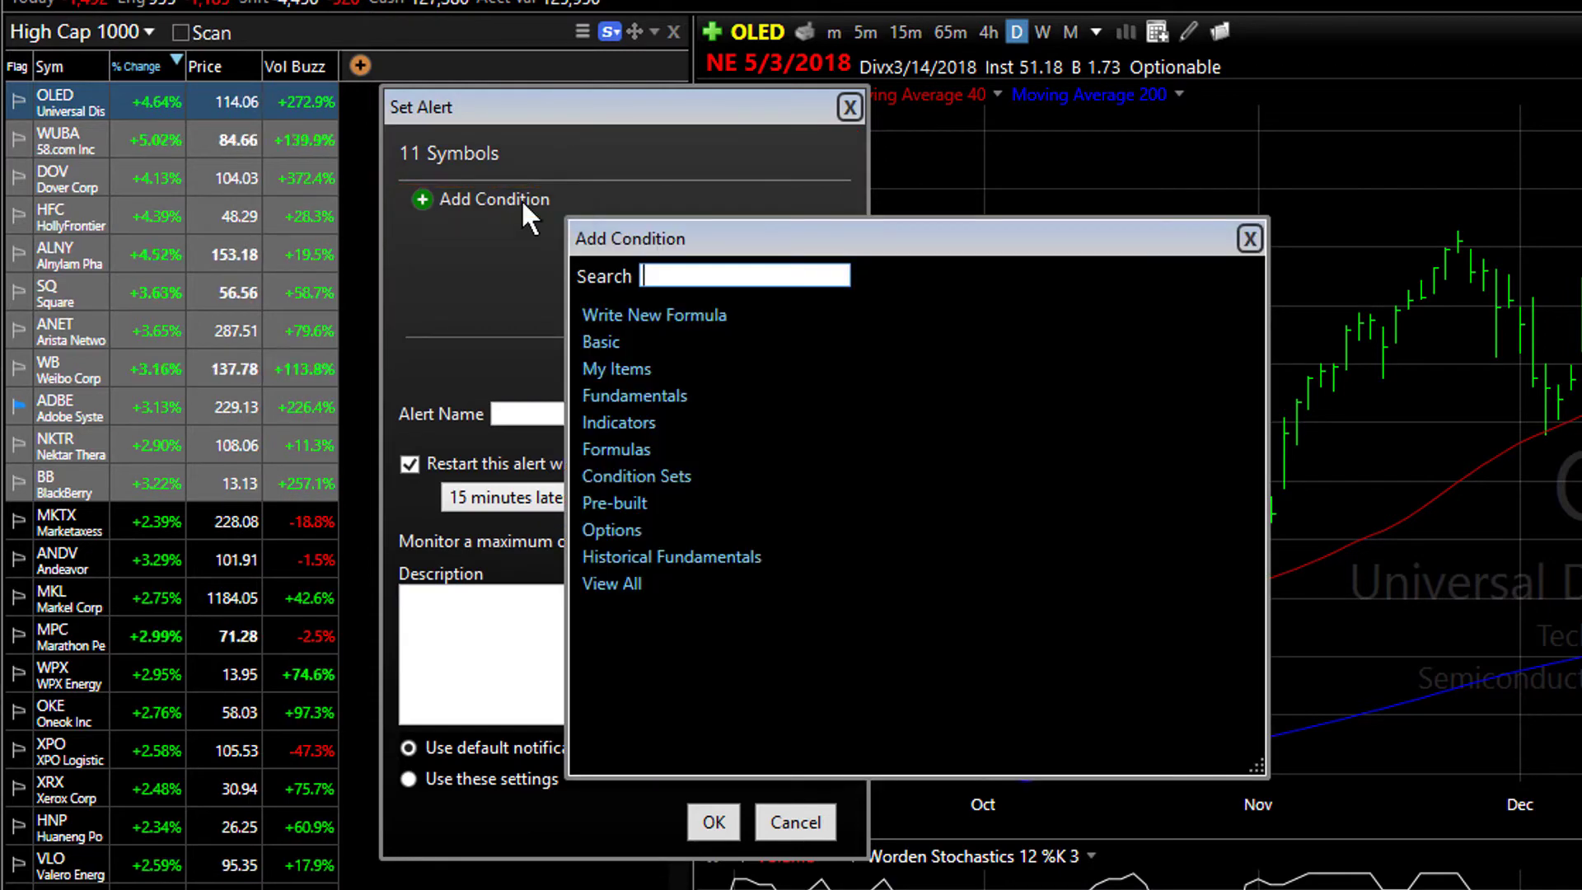
text(price)
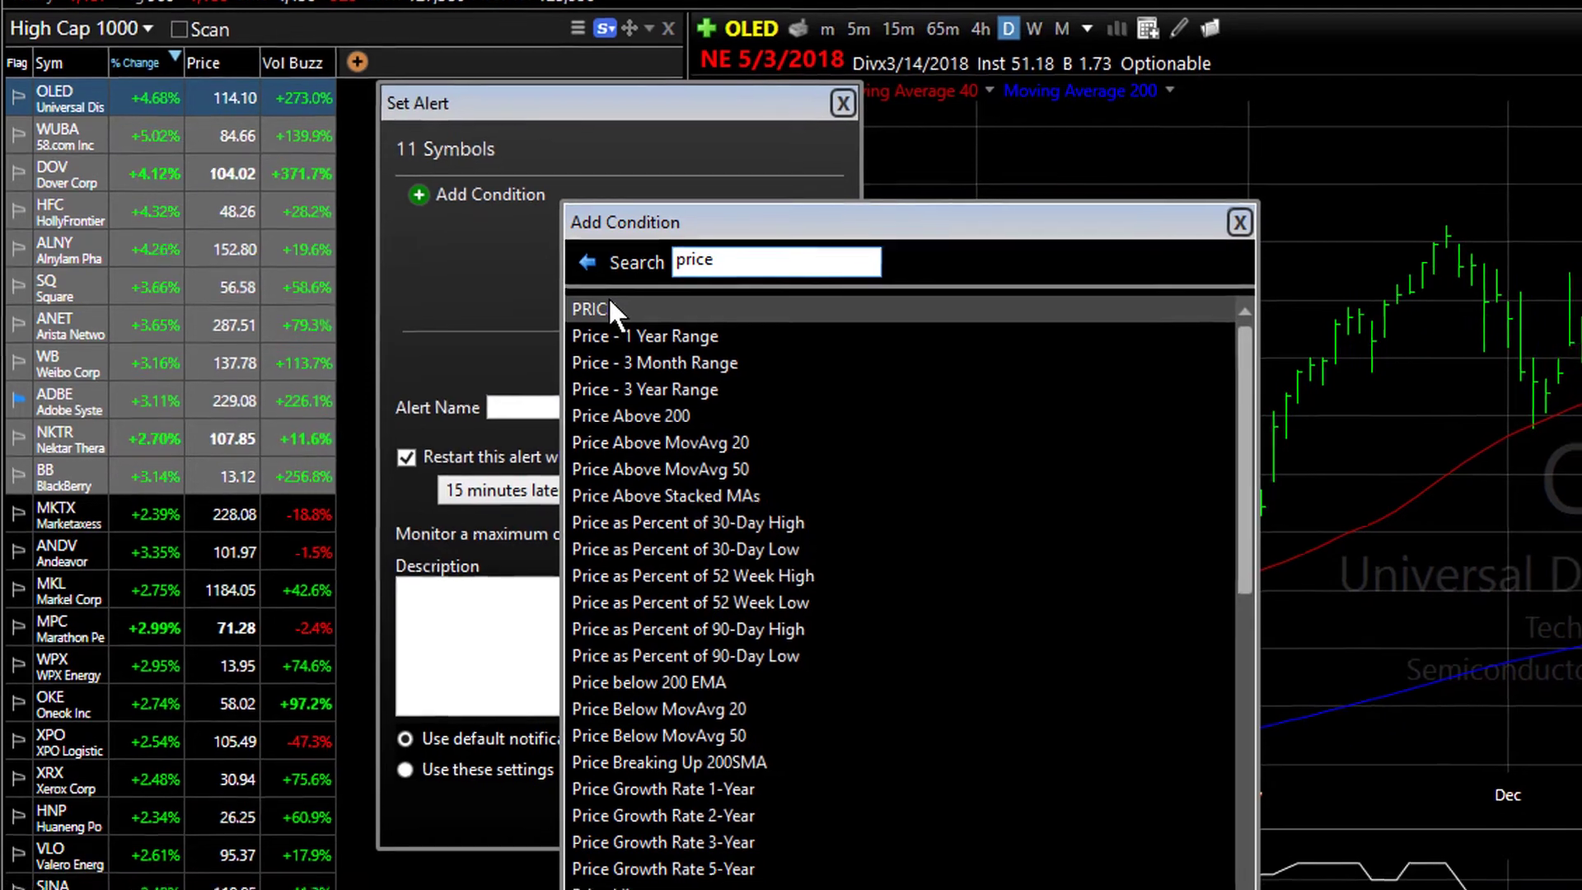
click(608, 297)
click(843, 516)
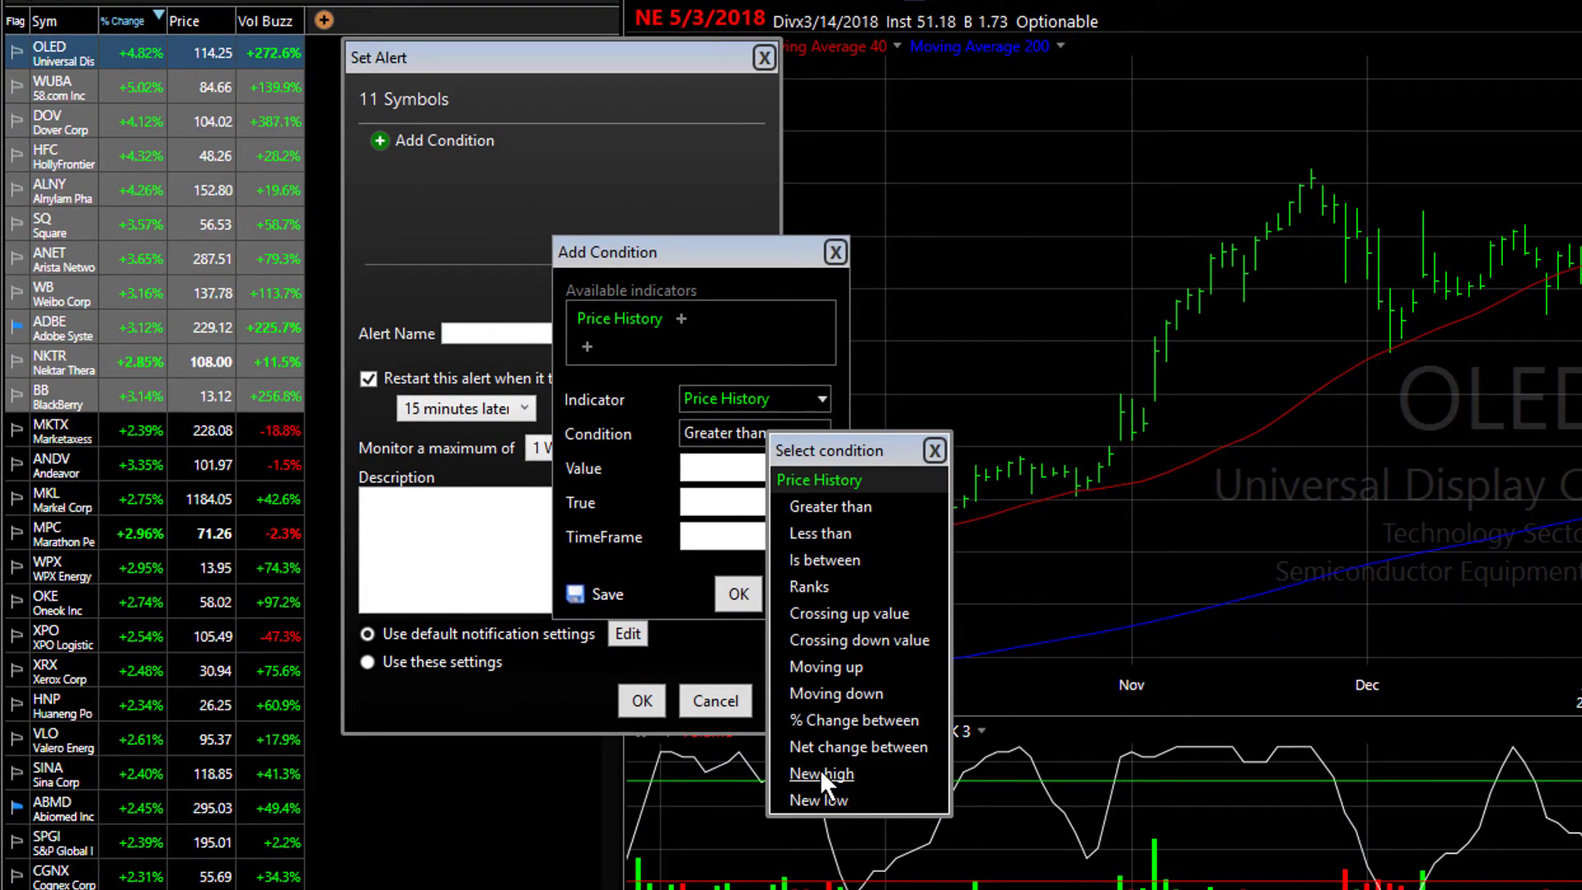
click(821, 773)
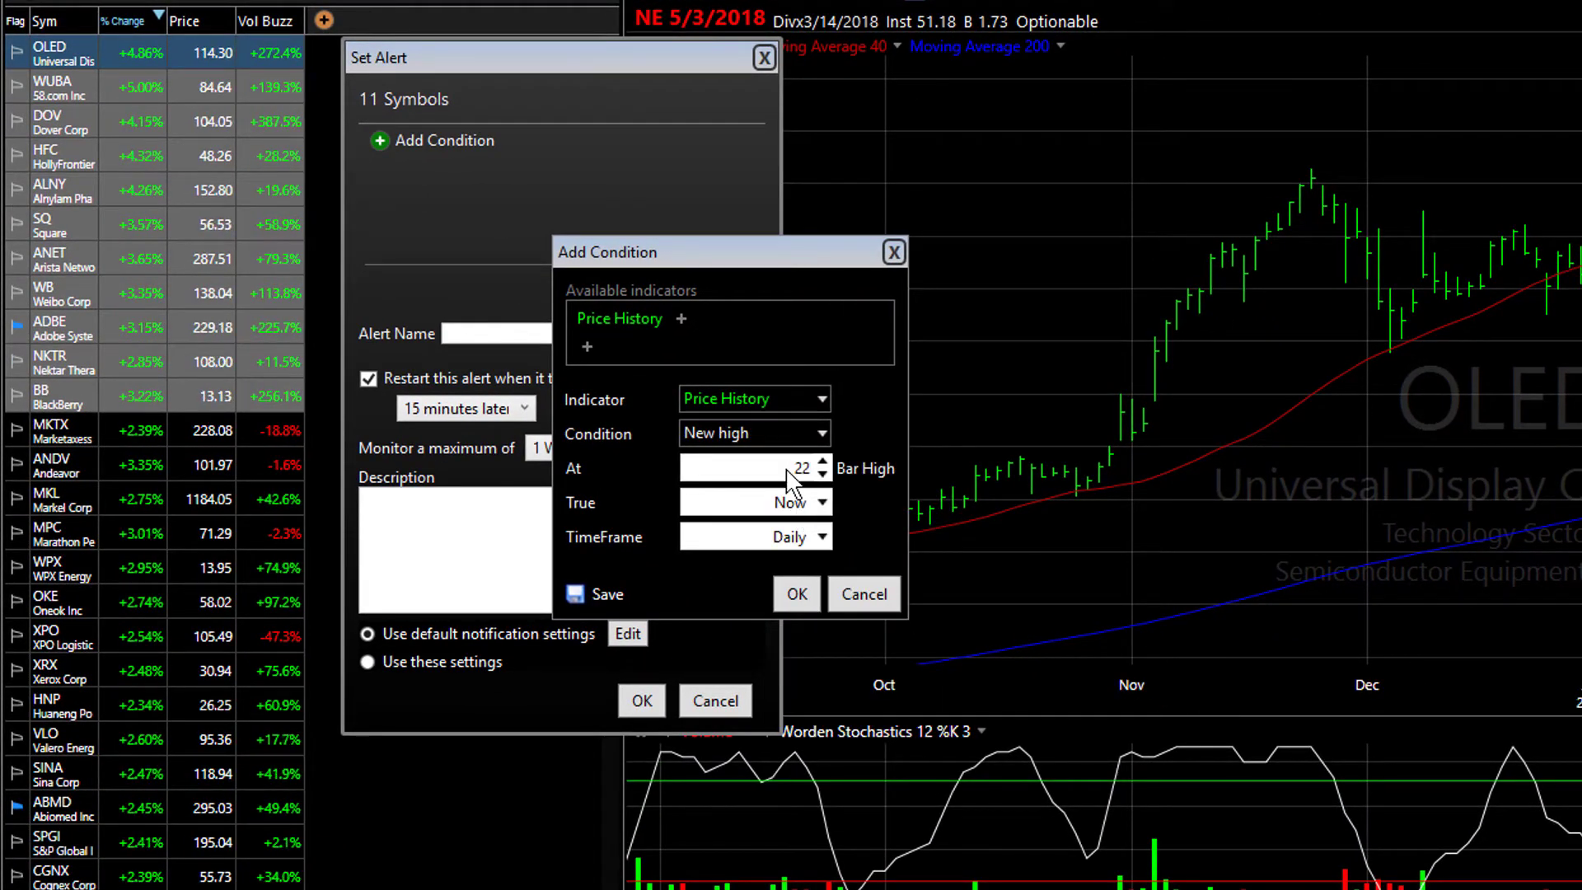
click(798, 593)
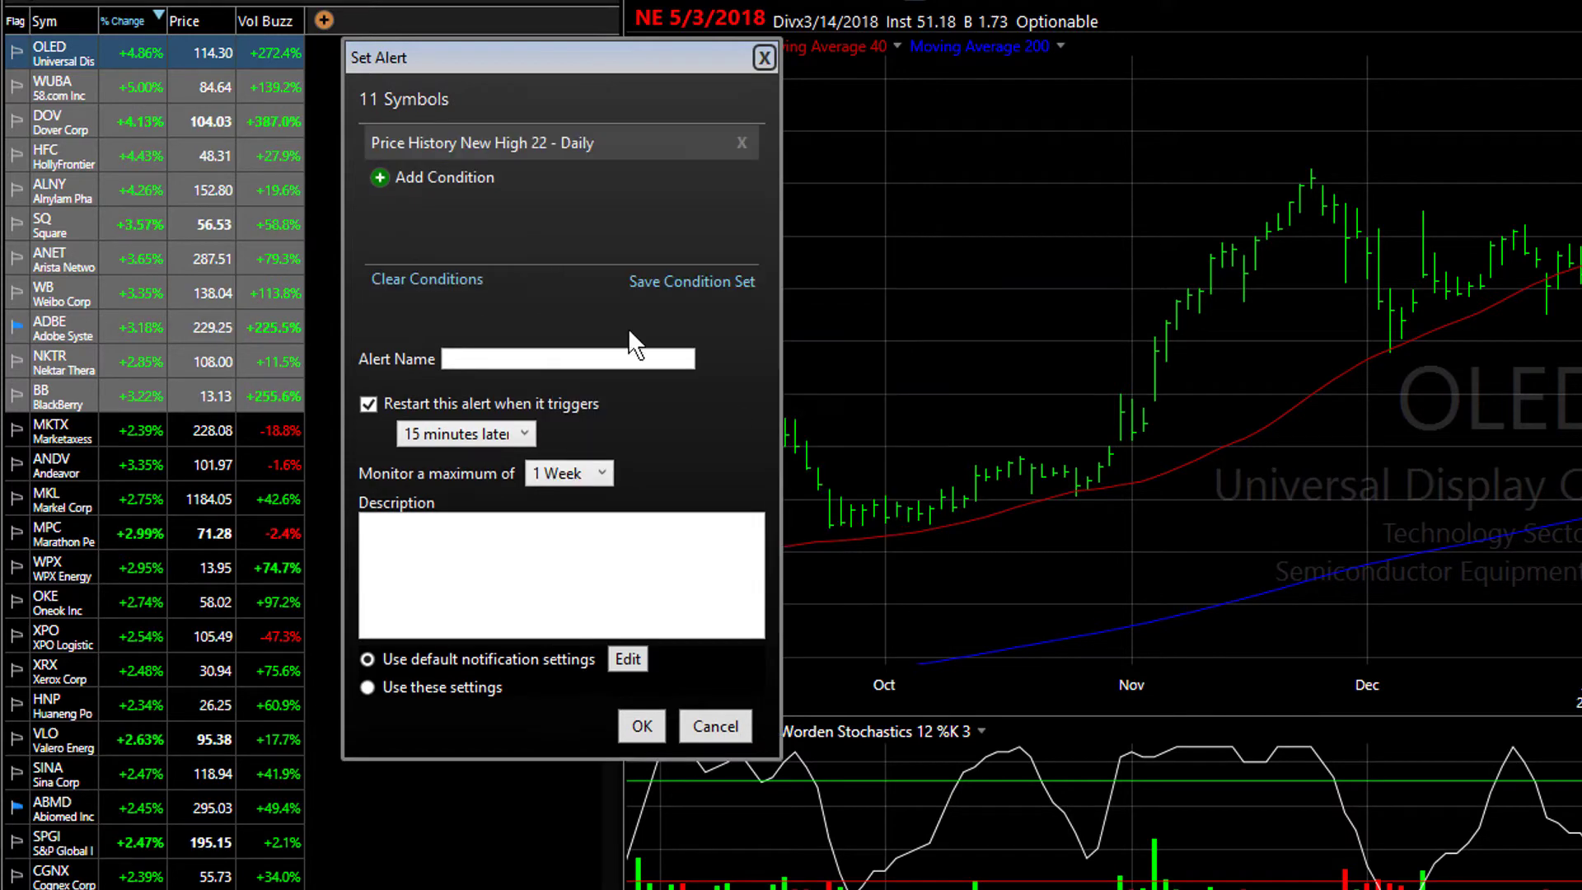
- Add a Rate of Change Percent condition with period 22 and value above 4
click(427, 174)
text(rate)
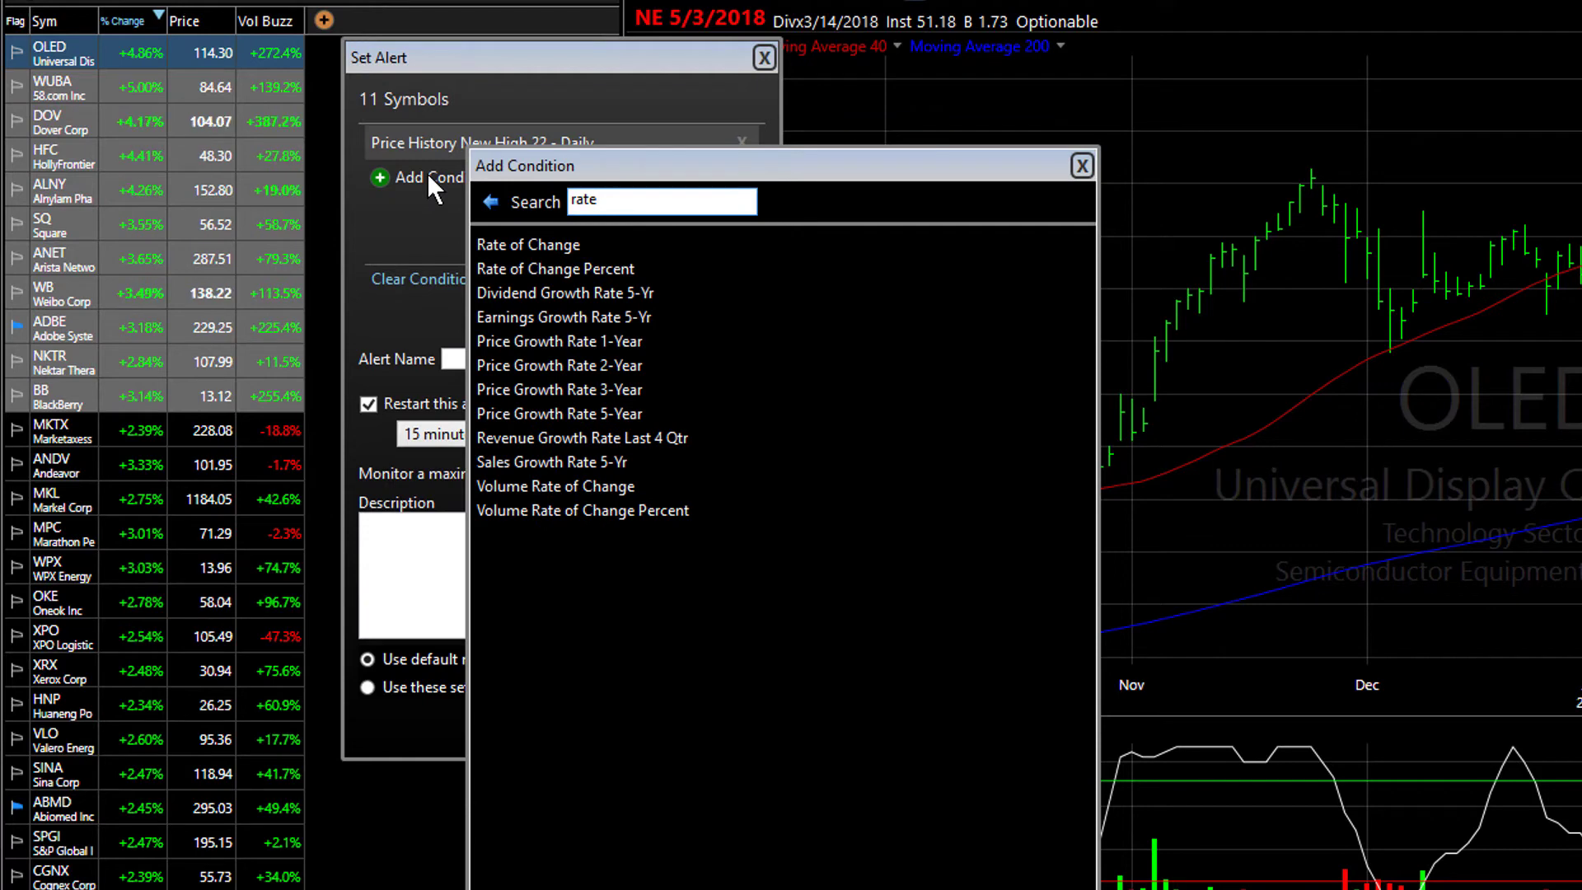
click(557, 268)
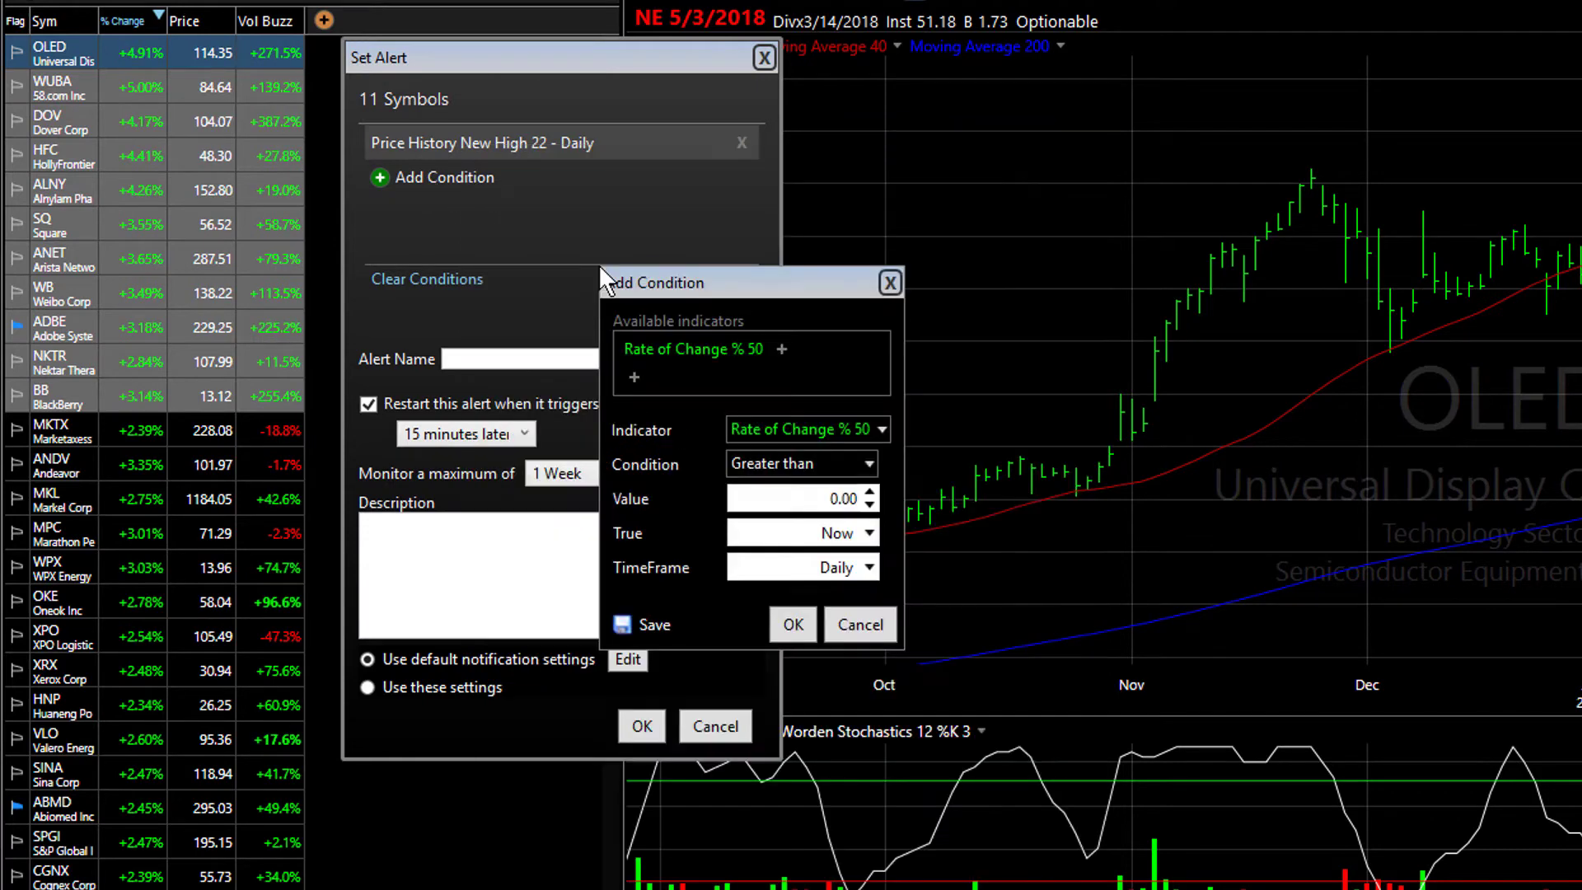
click(761, 351)
double_click(874, 442)
text(22)
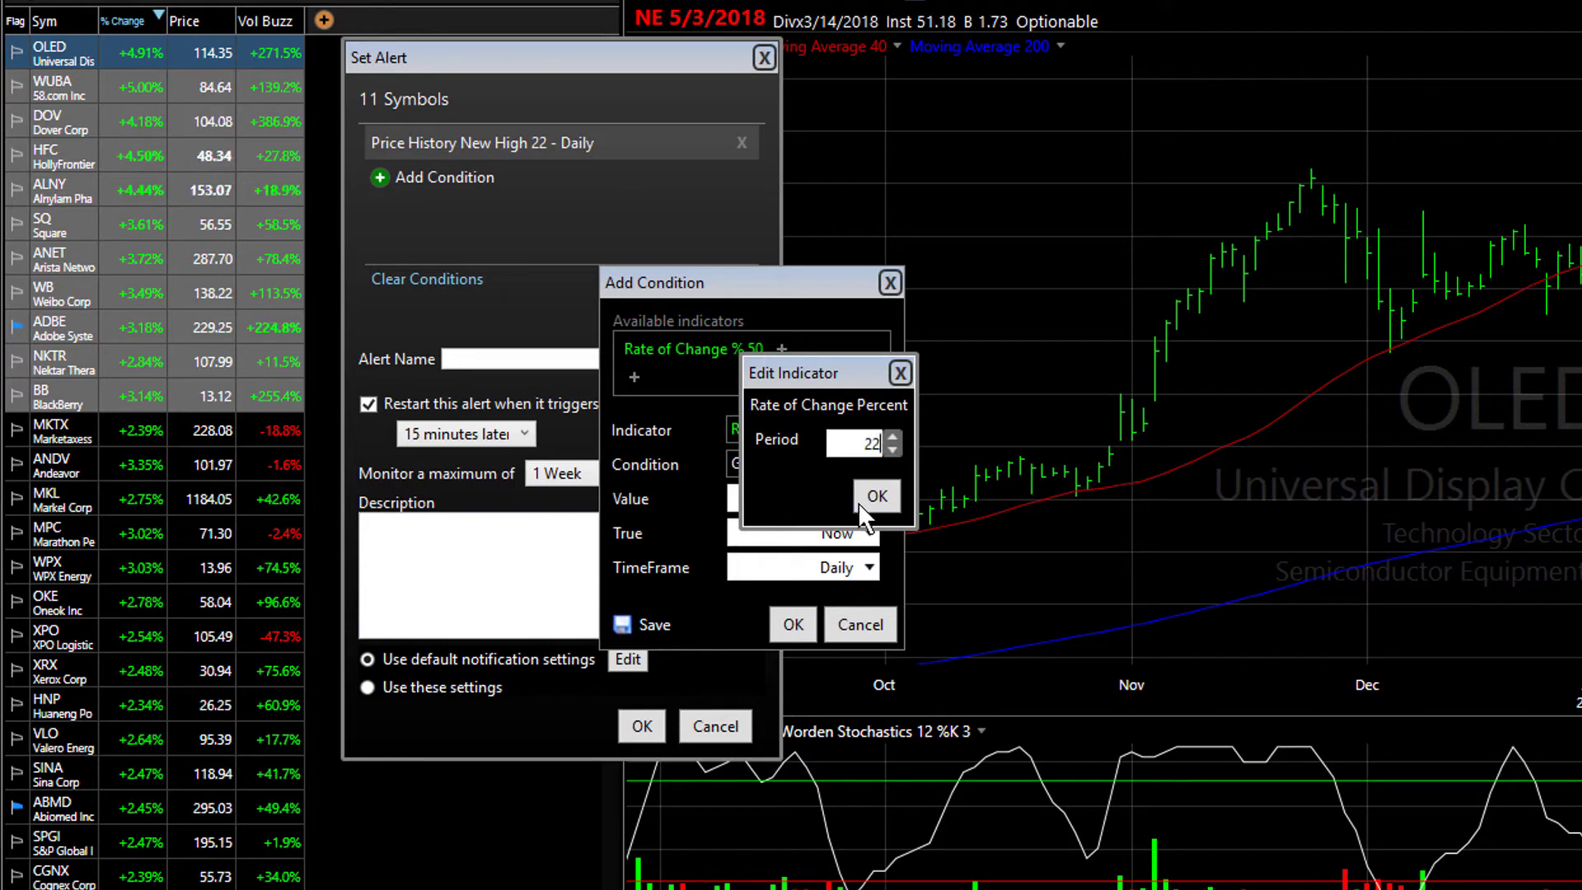
click(860, 499)
drag(820, 498, 874, 498)
text(4)
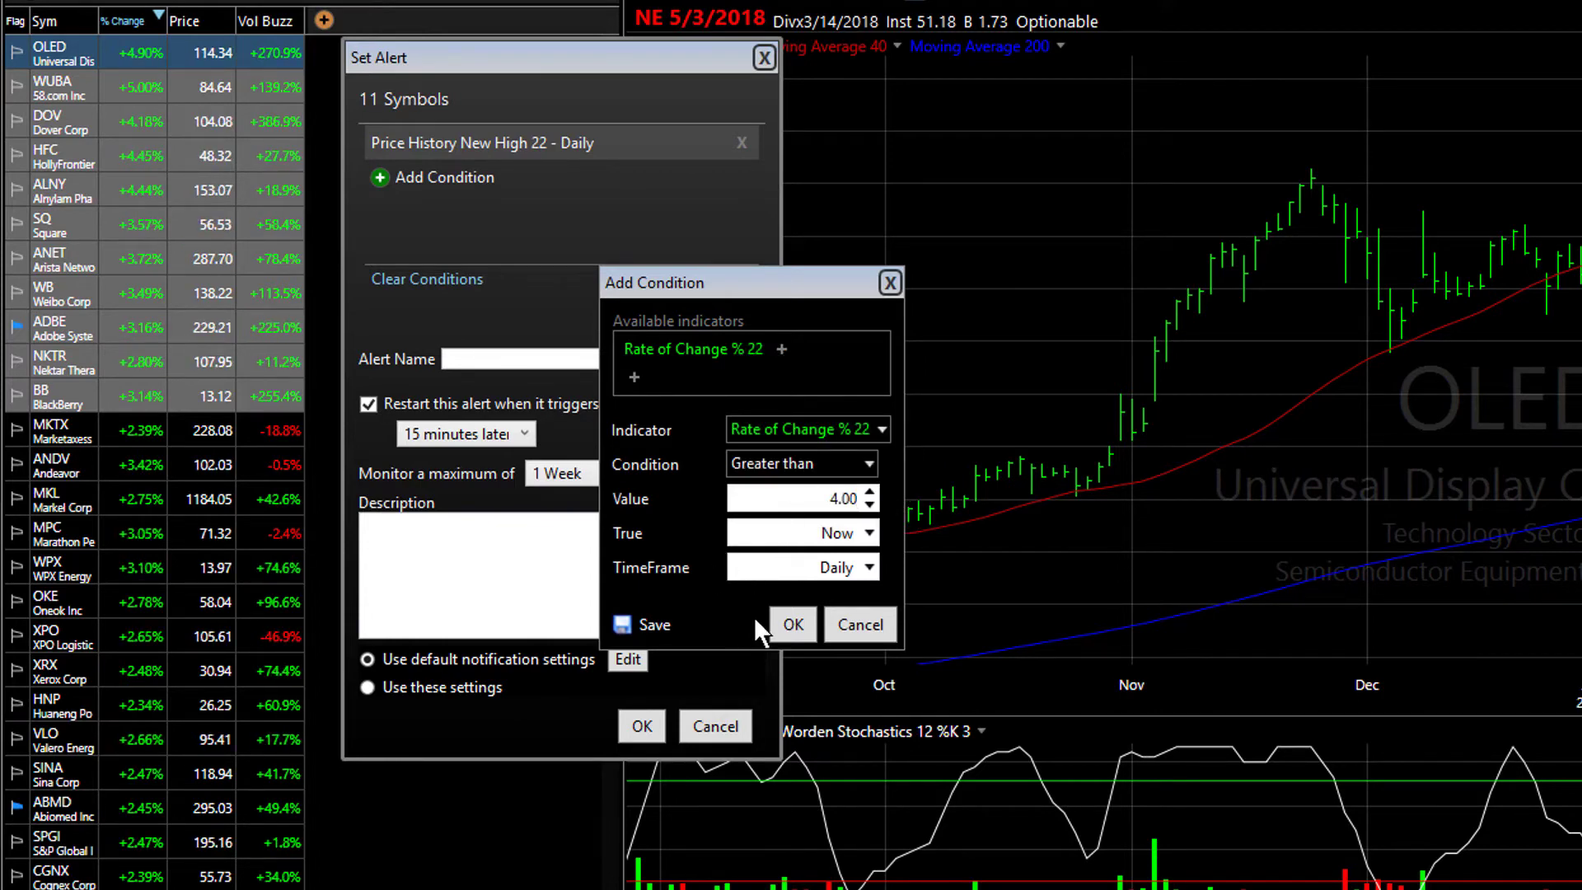
click(791, 623)
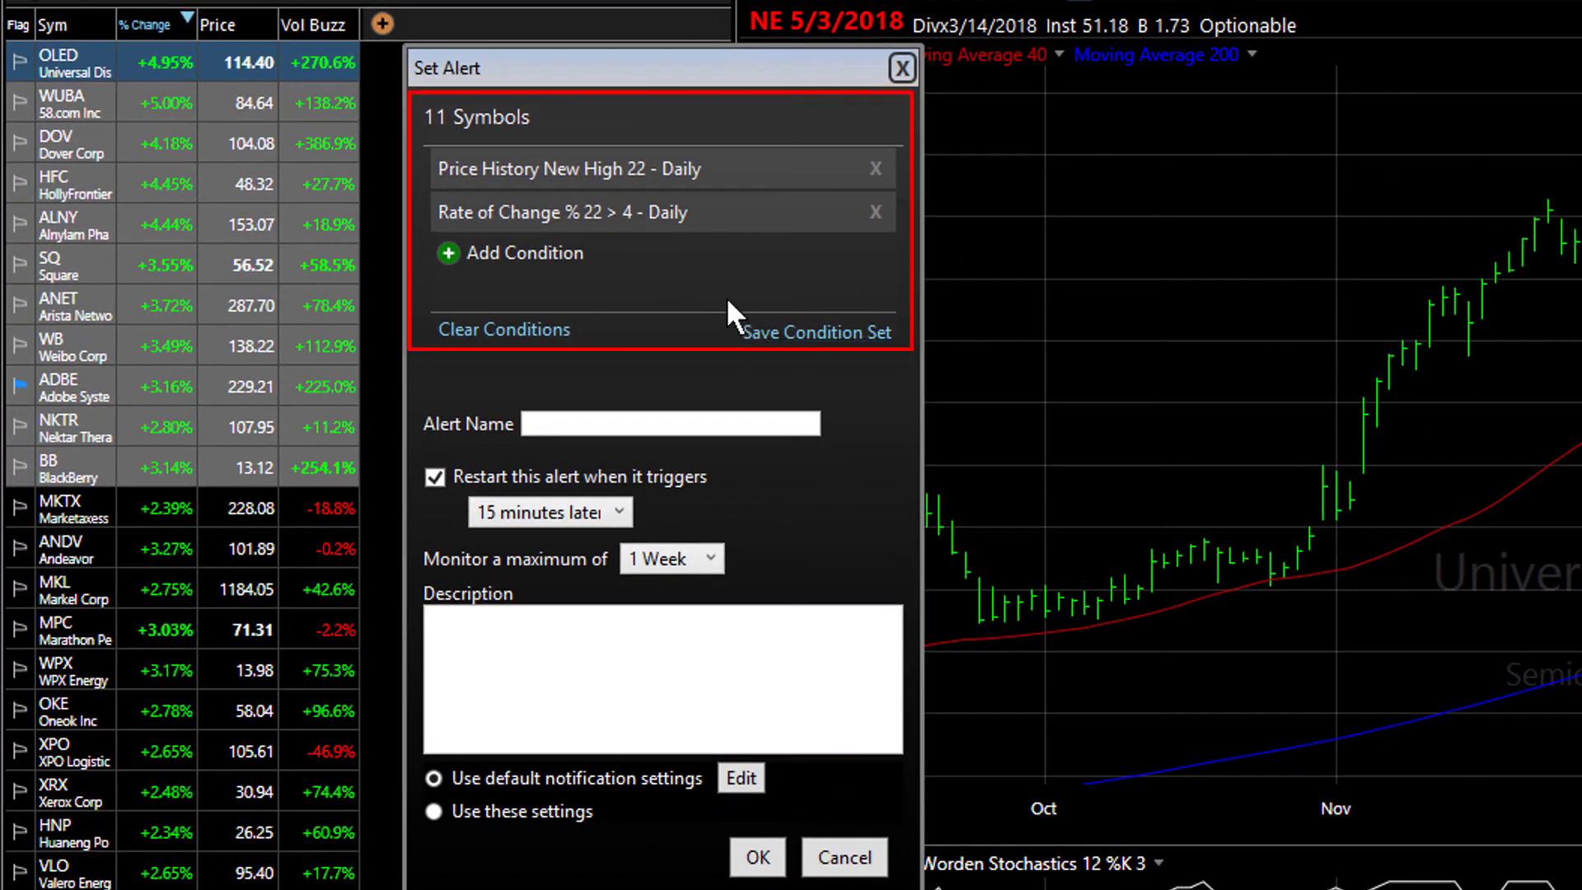
- Name the alert 'New high move', restarting 1 hour later and monitored for 1 Day
click(628, 423)
text(New high move)
click(610, 516)
click(576, 578)
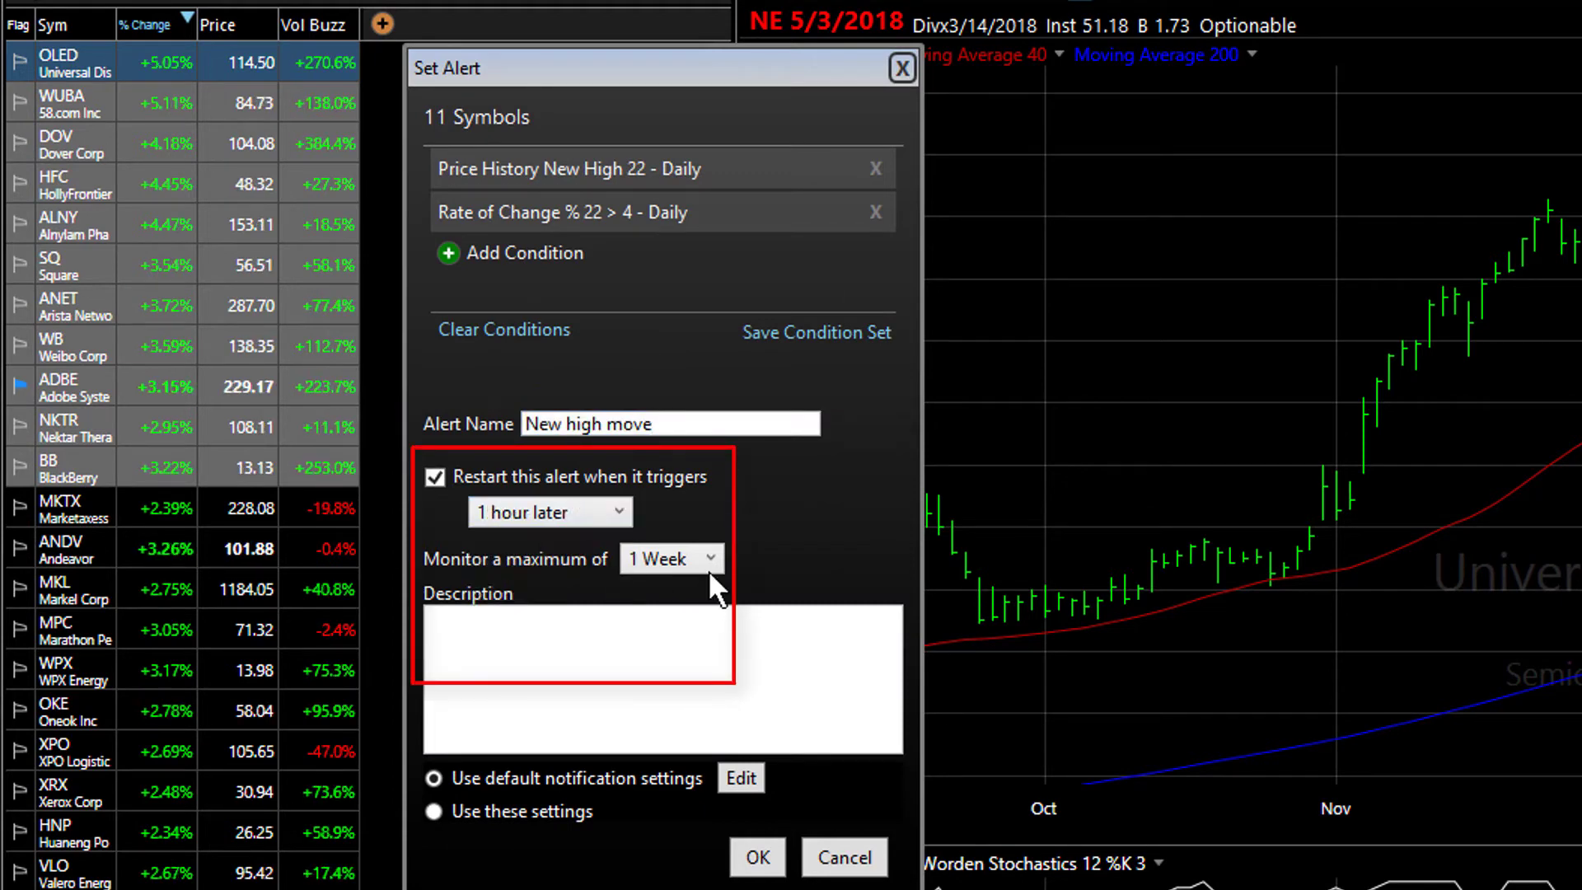
click(709, 558)
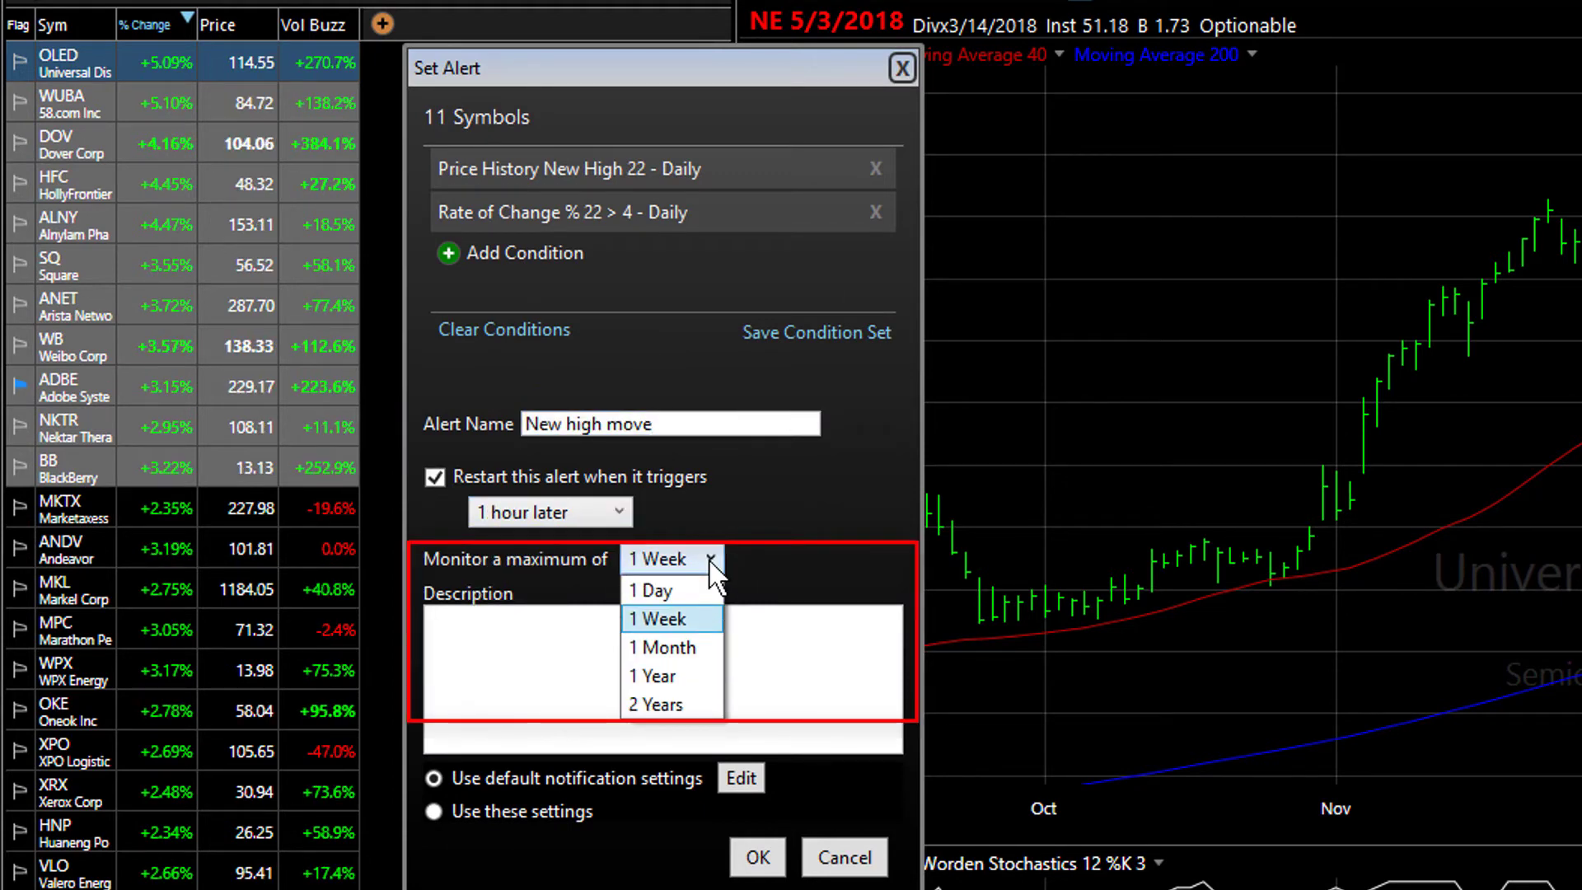
click(692, 590)
- Describe it as 'Price new high on decent rate of change' and place the 6 alerts
click(681, 664)
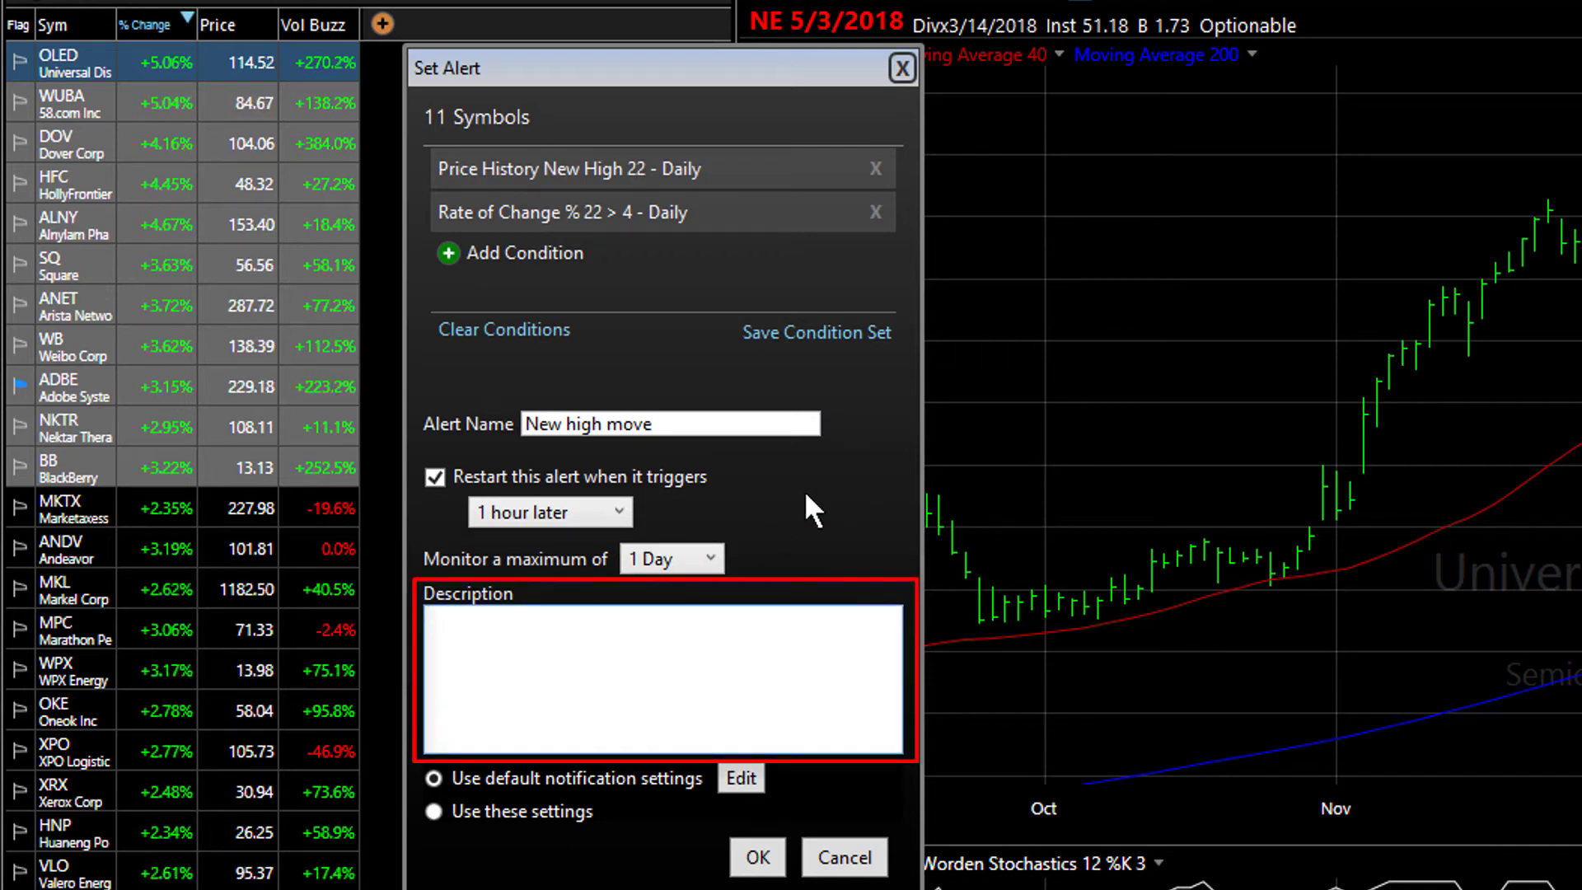
text(Price new high on decent rate of change)
click(760, 857)
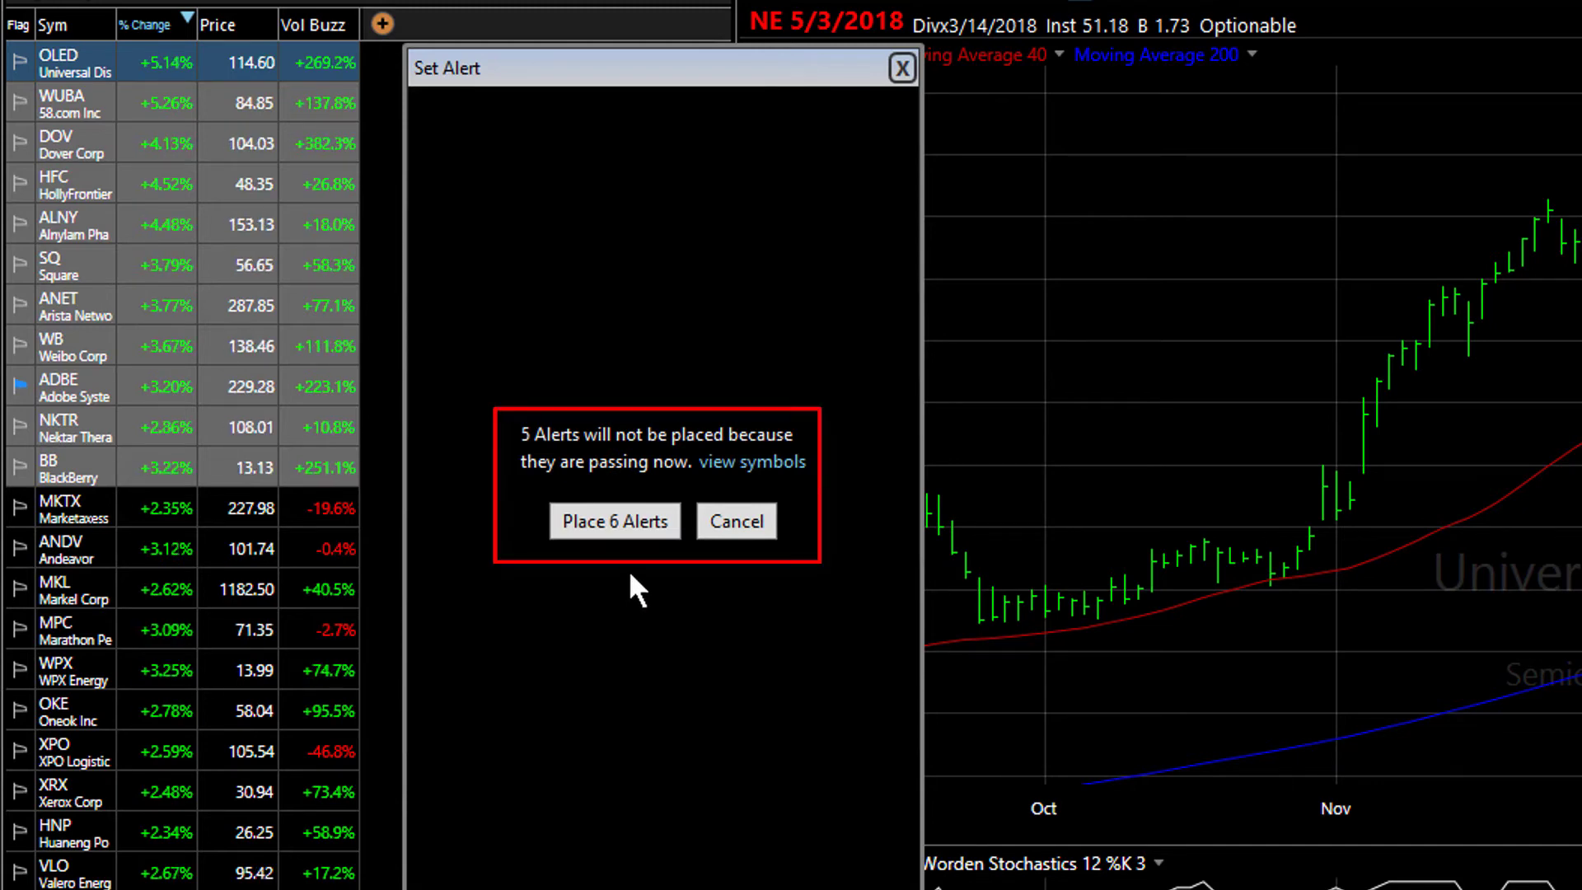
click(594, 522)
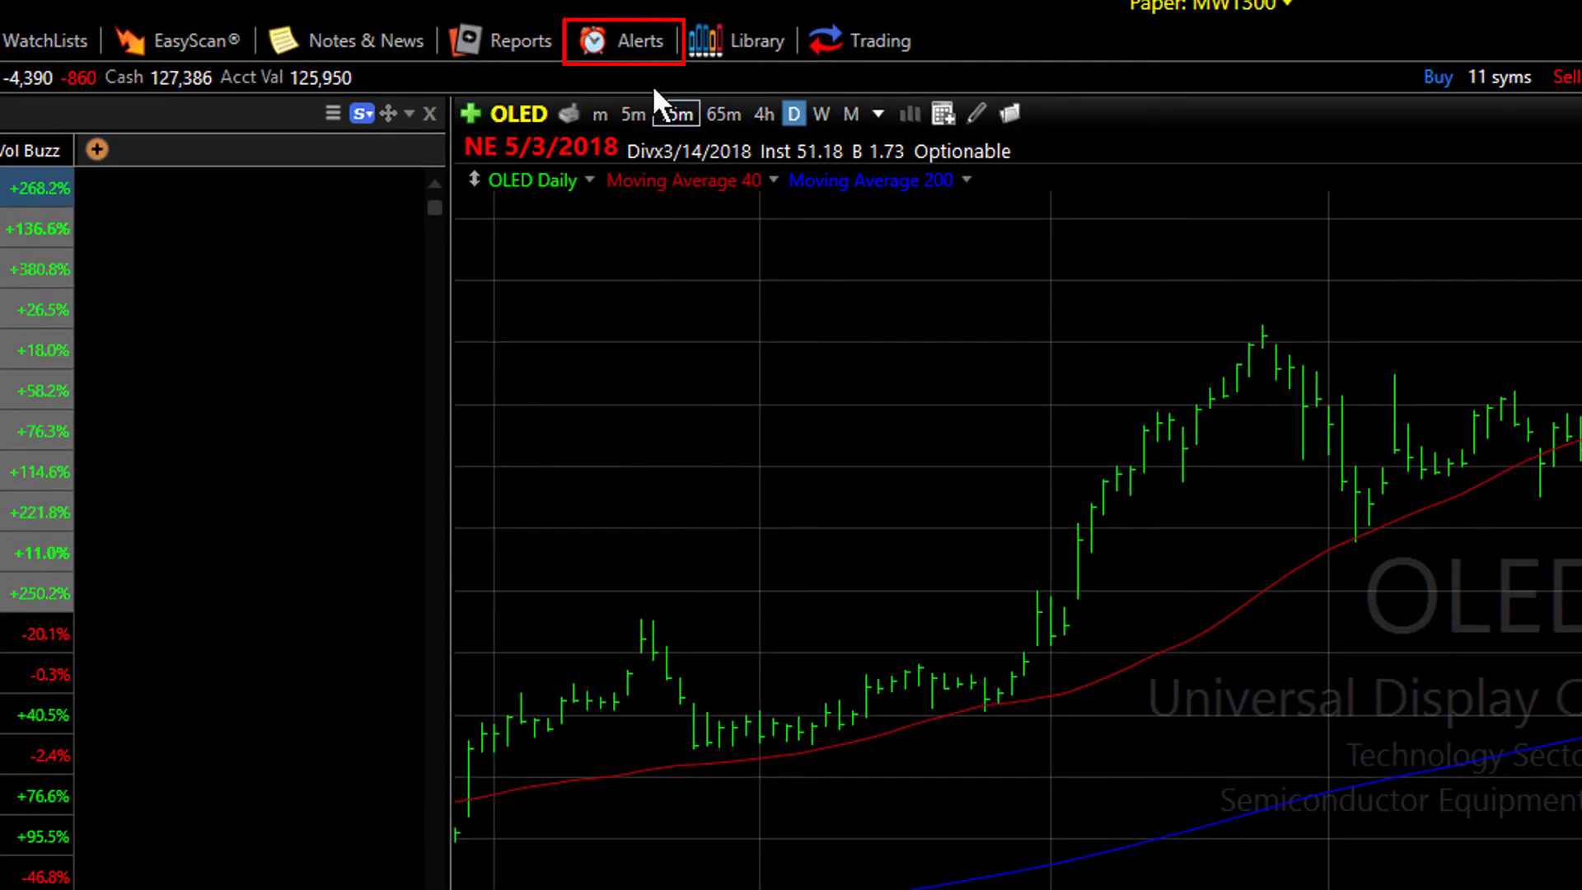
- Open the Alert Console from the Alerts menu to view the 28 active alerts
click(605, 38)
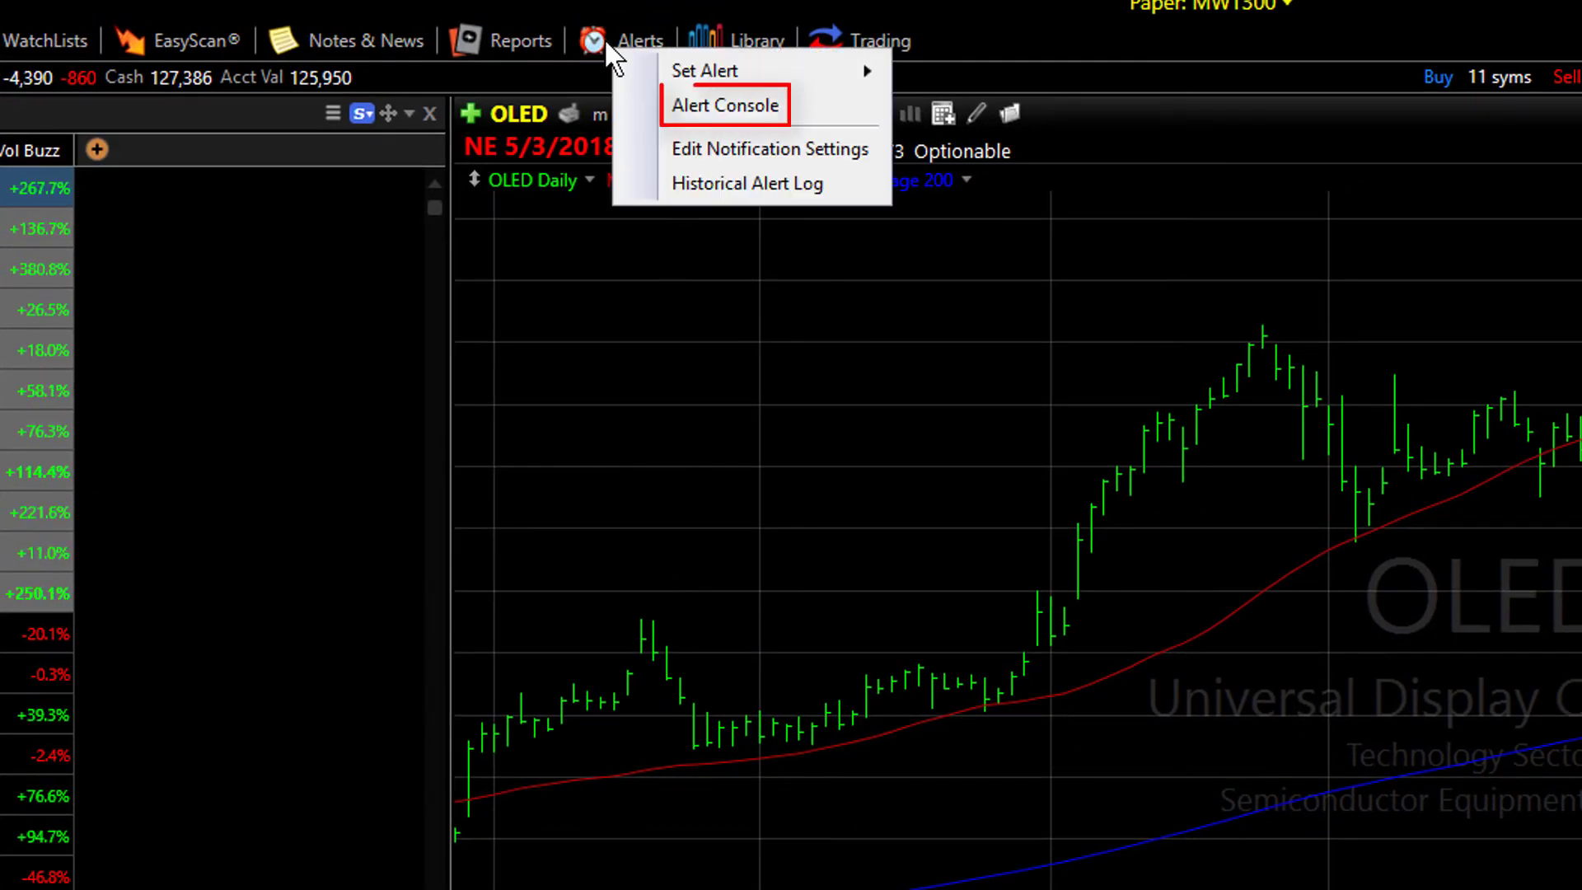
click(820, 109)
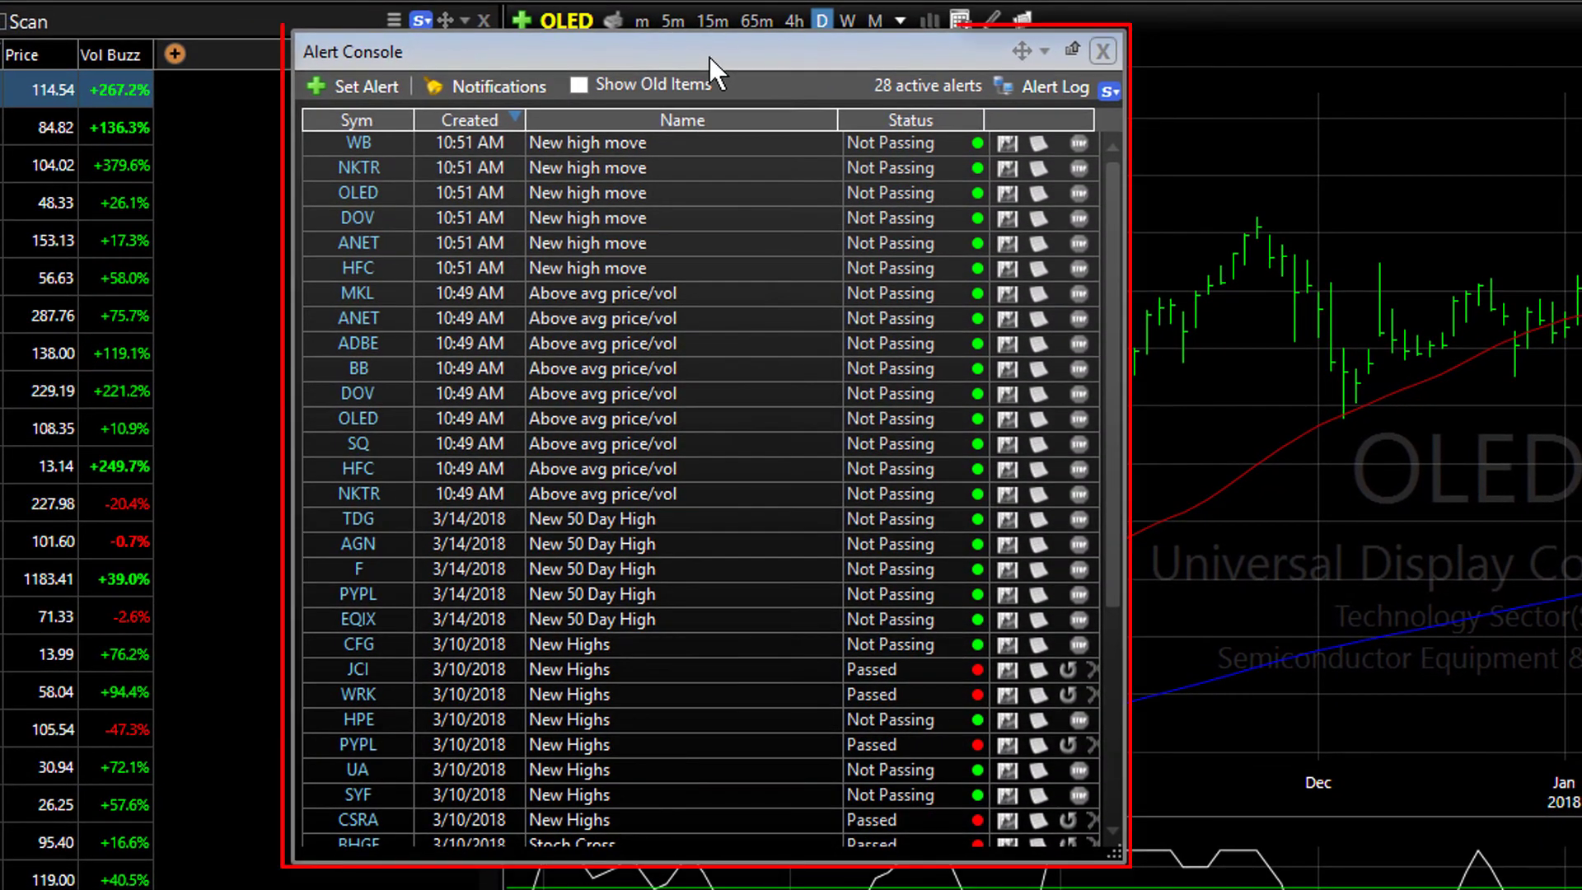